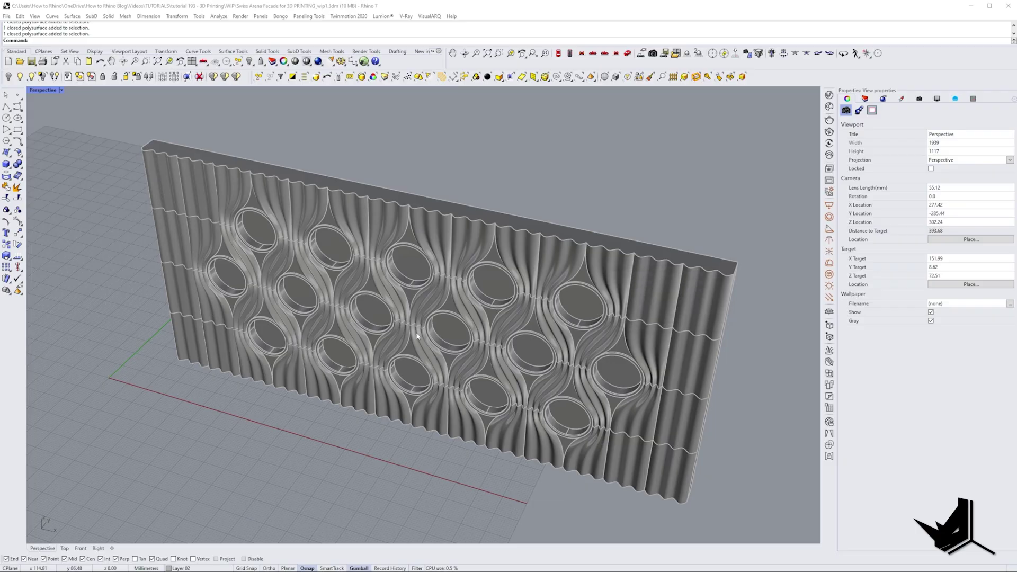
# Step: Review the document's model units and absolute tolerance in the Units settings
pyautogui.moveTo(438, 290); pyautogui.dragTo(464, 335, button='right')
pyautogui.write('Units')
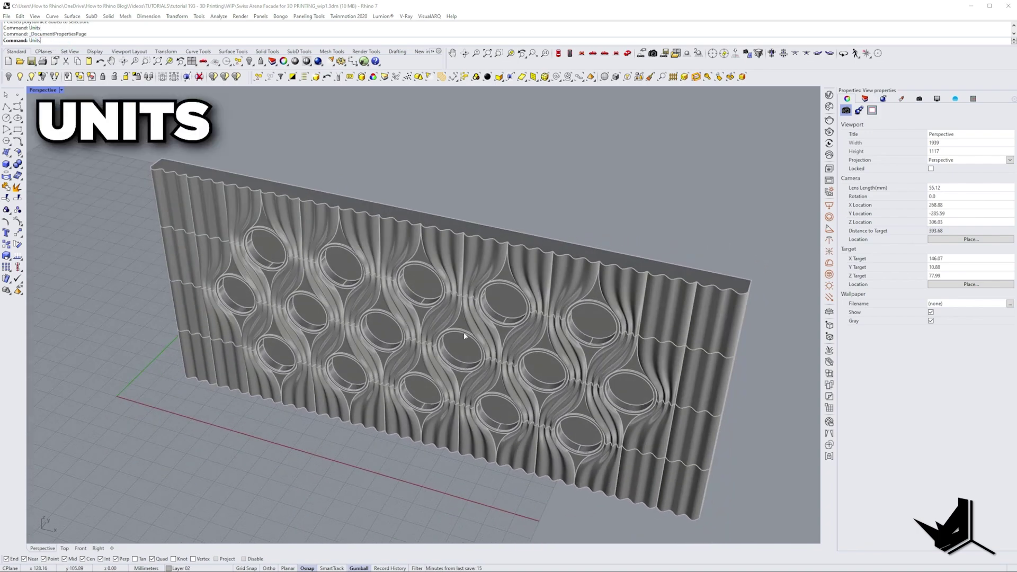
pyautogui.press('Return')
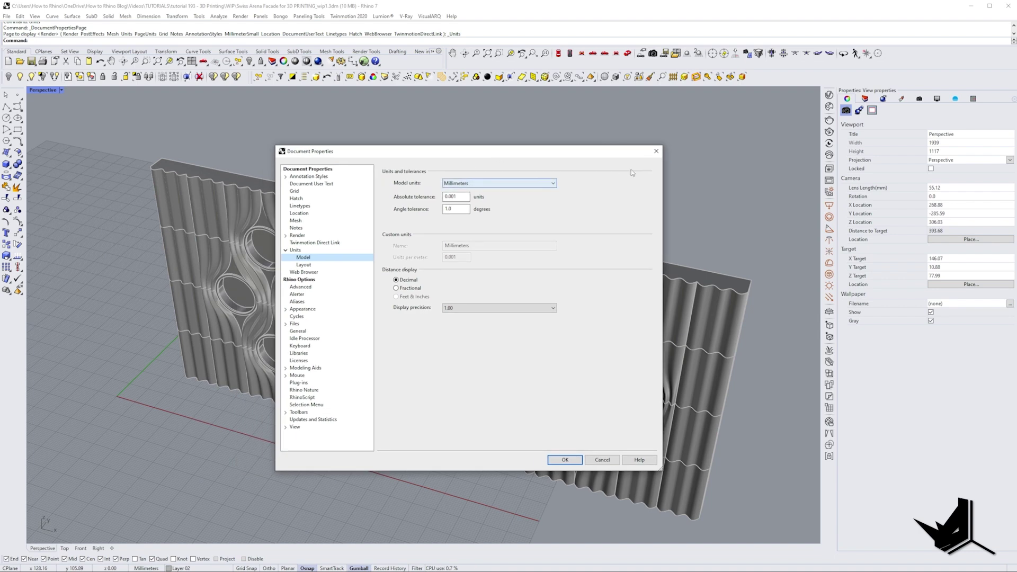
pyautogui.click(163, 166)
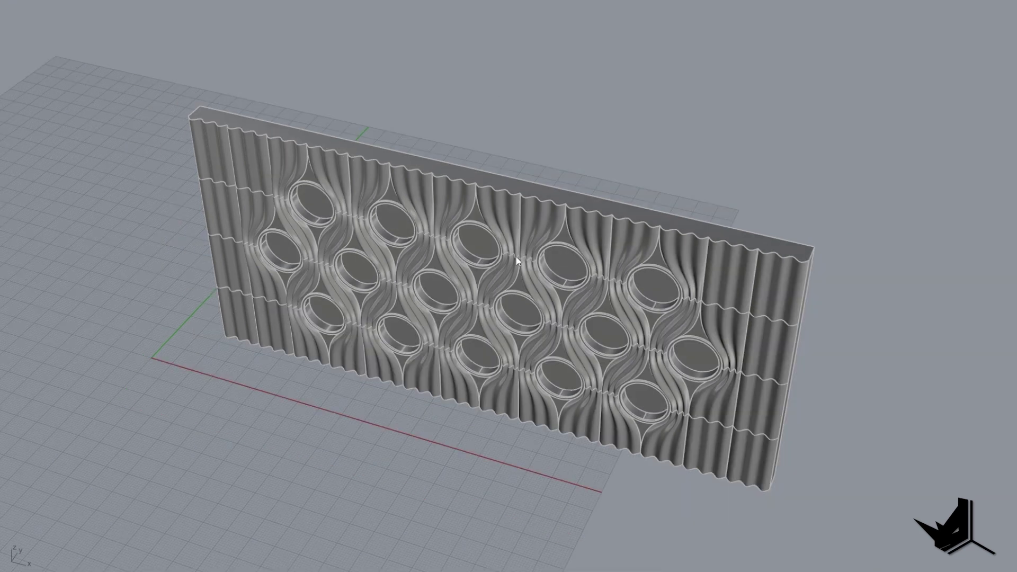
# Step: Run ShowEdges on the facade polysurface to check for naked edges, and close the edge analysis
pyautogui.scroll(2, 516, 256)
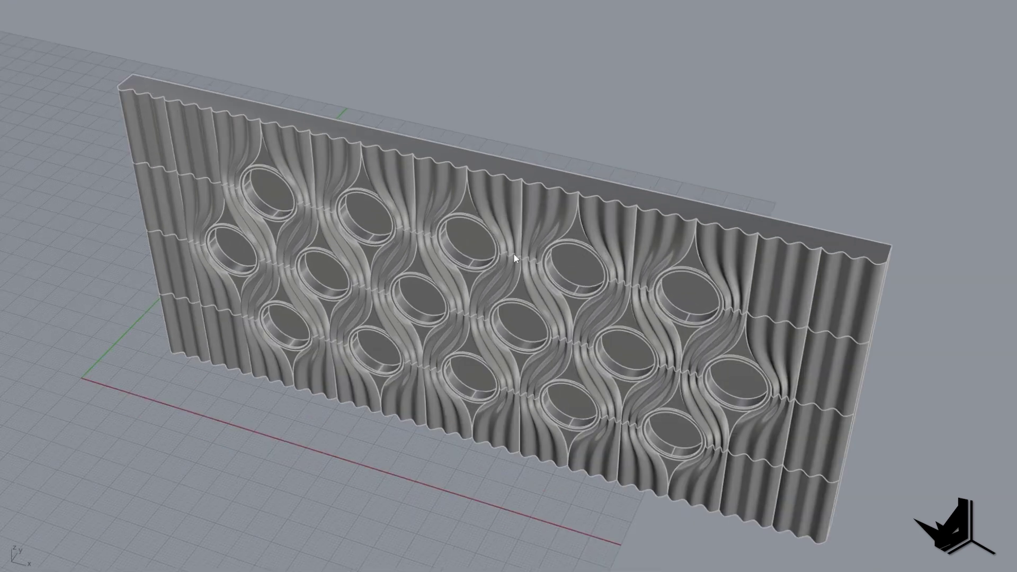
pyautogui.moveTo(514, 254); pyautogui.dragTo(615, 336, button='right')
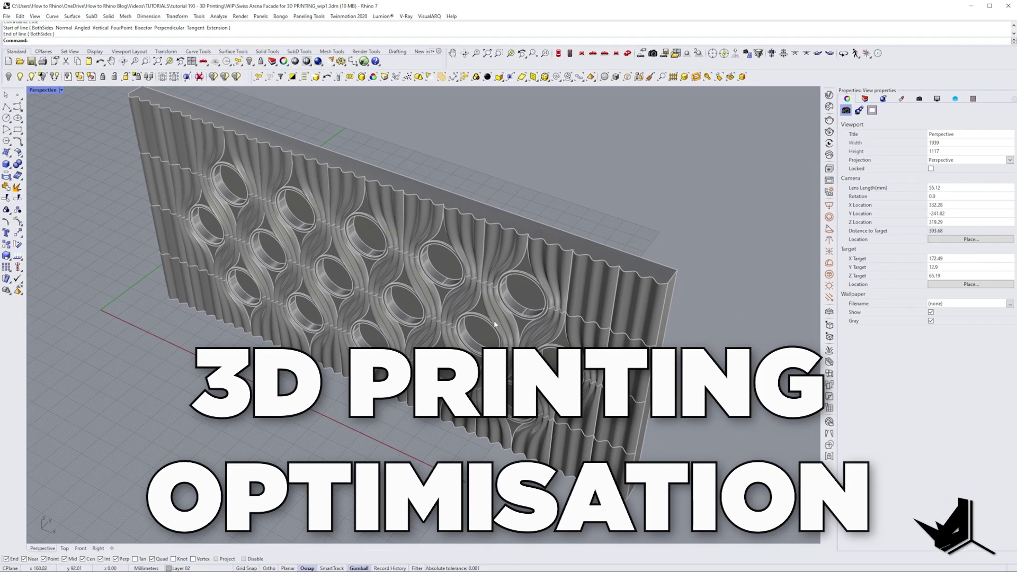
pyautogui.moveTo(490, 324); pyautogui.dragTo(425, 315, button='right')
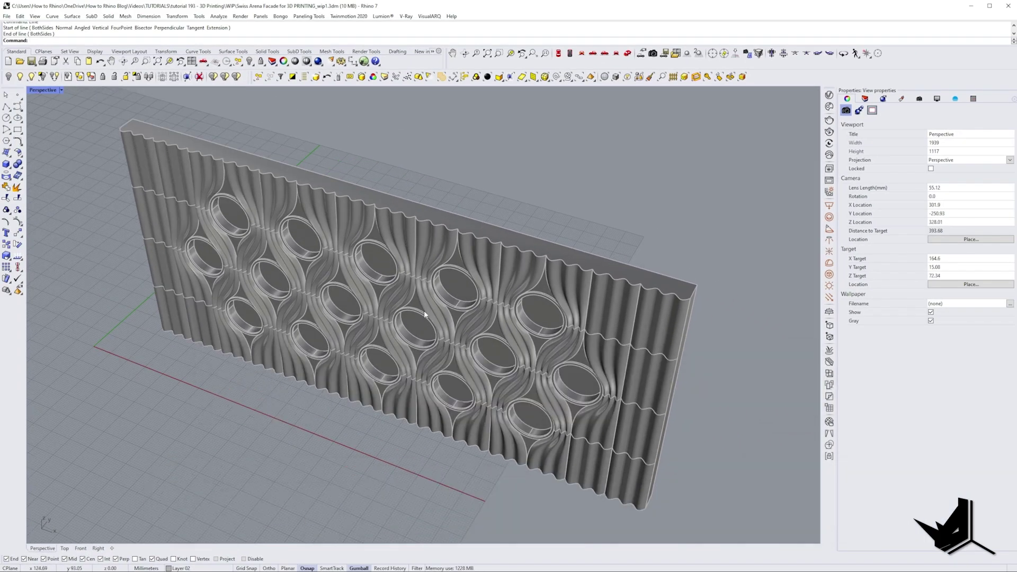
pyautogui.moveTo(475, 337); pyautogui.dragTo(387, 297, button='right')
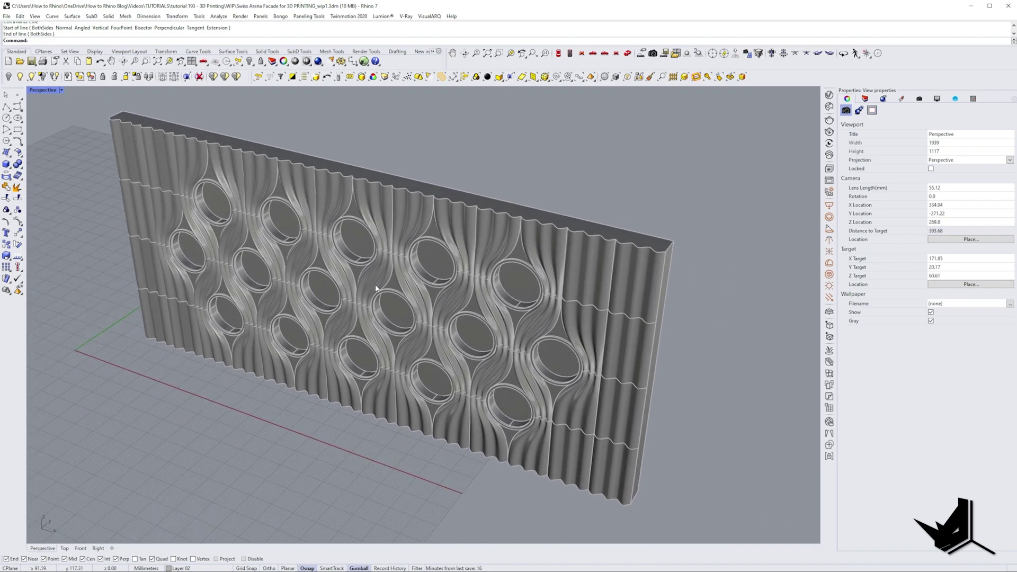
pyautogui.click(373, 286)
pyautogui.write('Show')
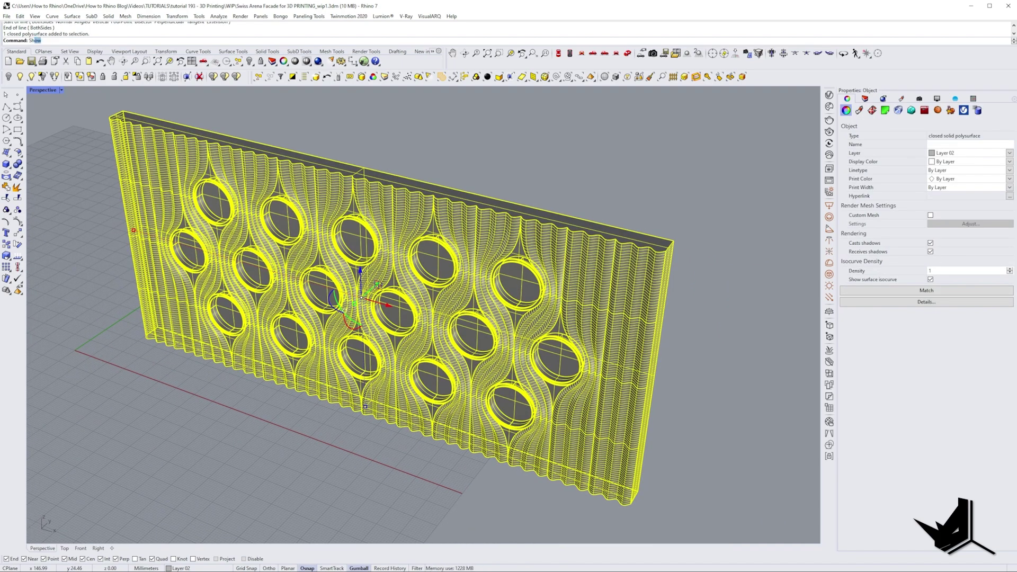
pyautogui.write('Edges')
pyautogui.press('Return')
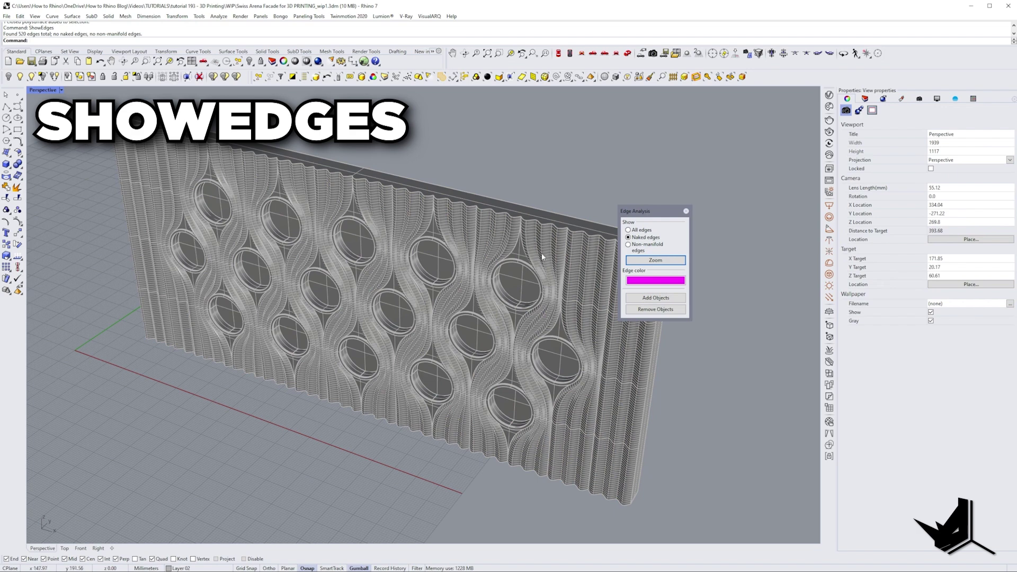
pyautogui.moveTo(641, 210); pyautogui.dragTo(505, 103)
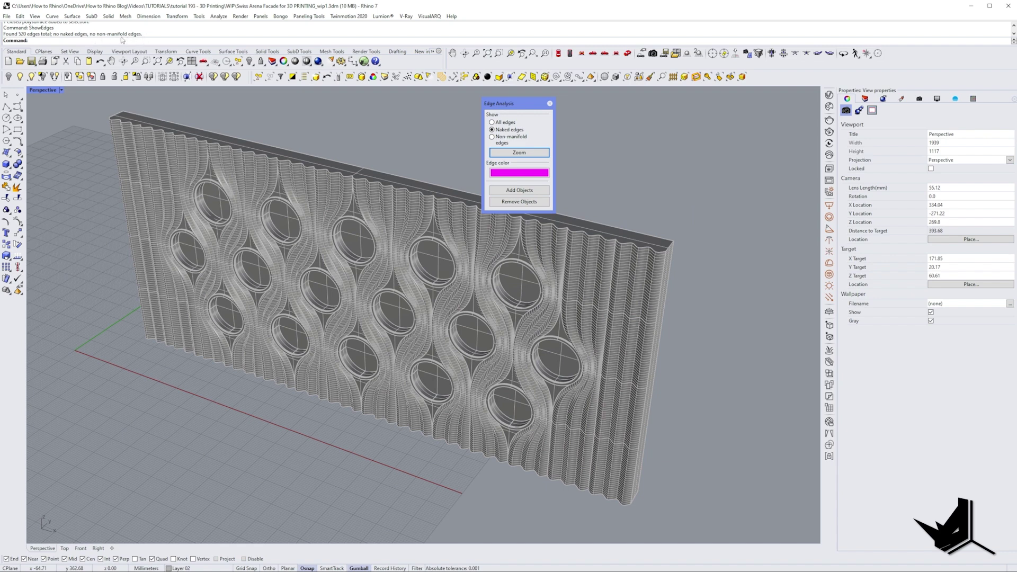
pyautogui.click(550, 104)
# Step: Extract the bottom surface from the facade polysurface with ExtractSrf
pyautogui.moveTo(590, 246); pyautogui.dragTo(451, 232, button='right')
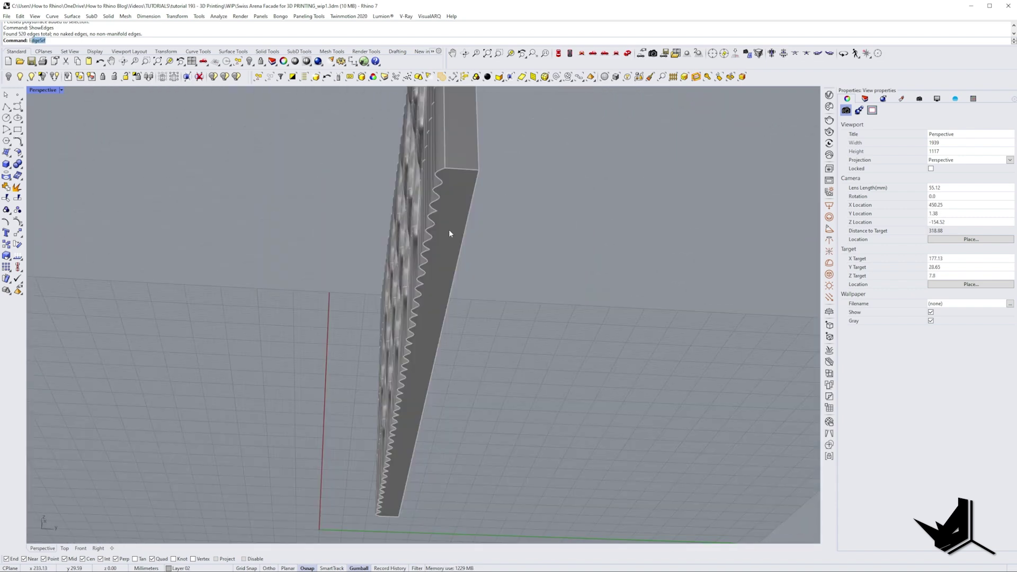
pyautogui.write('xtractSrf')
pyautogui.press('Return')
pyautogui.click(449, 231)
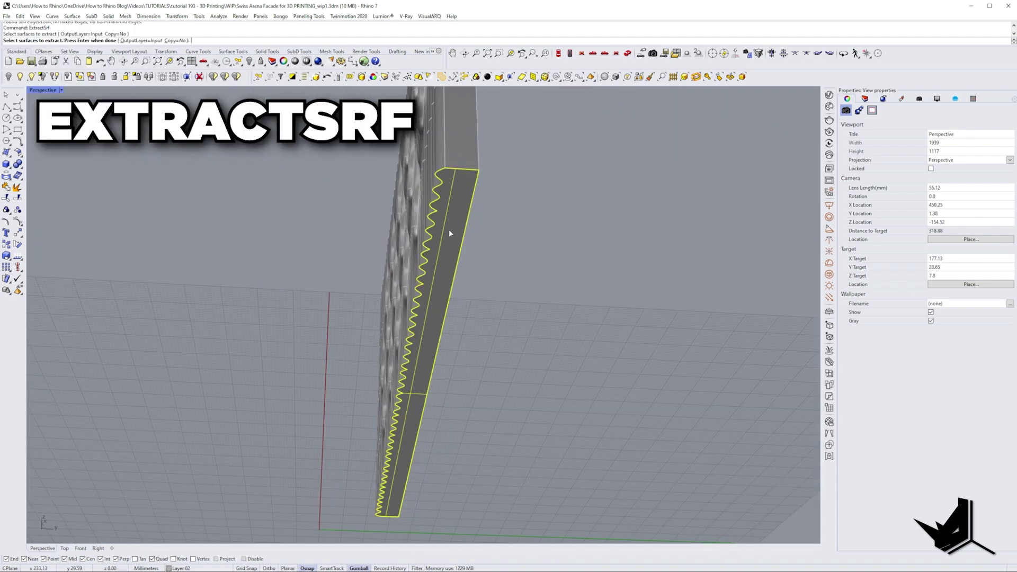
pyautogui.press('Return')
# Step: Run ShowEdges on the open facade polysurface, zoom to its naked edges, inspect them from below, and close the analysis
pyautogui.moveTo(449, 230); pyautogui.dragTo(450, 379, button='right')
pyautogui.scroll(-4, 464, 341)
pyautogui.click(366, 275)
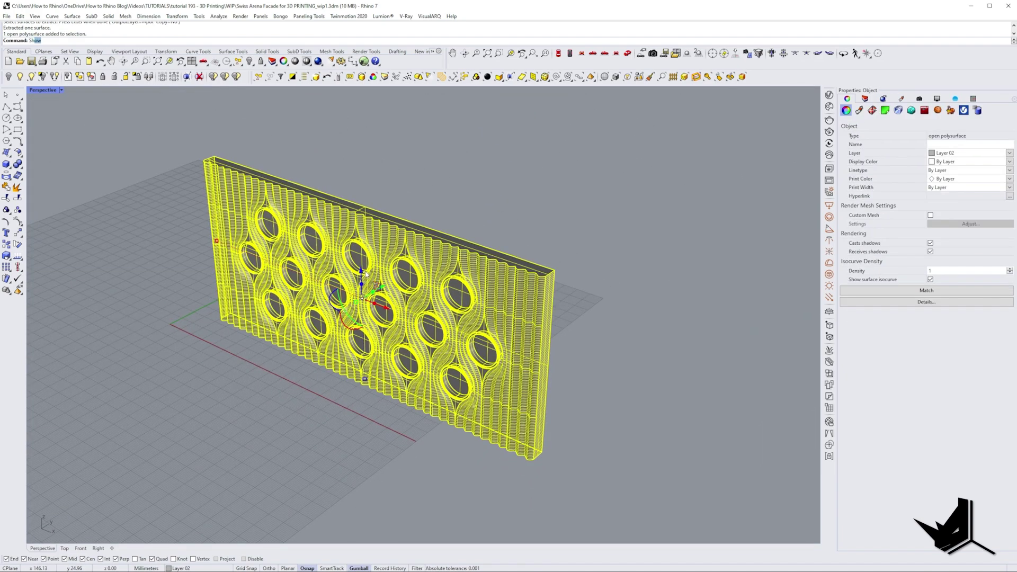
pyautogui.write('ShowEdges')
pyautogui.press('Return')
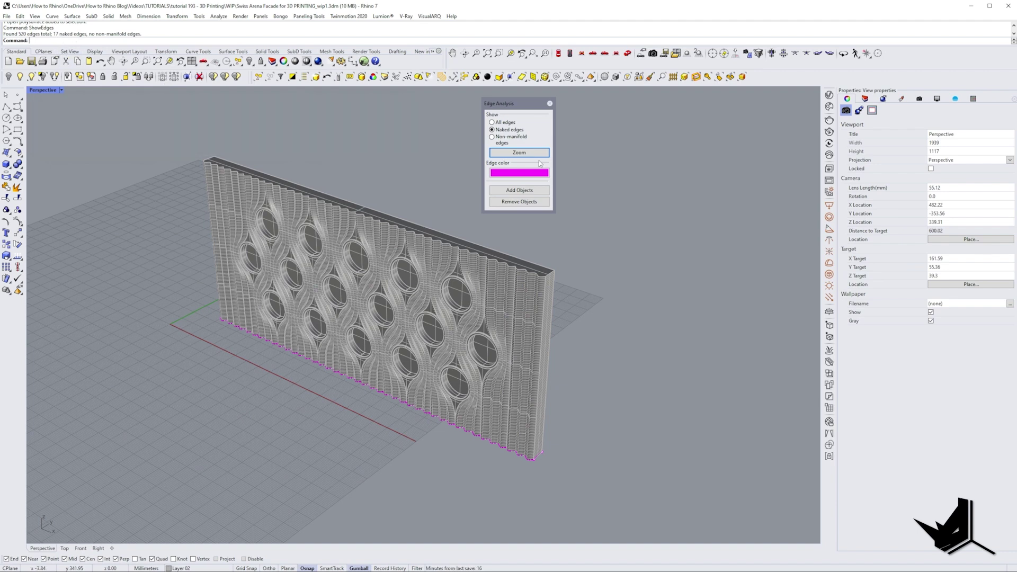
pyautogui.click(519, 156)
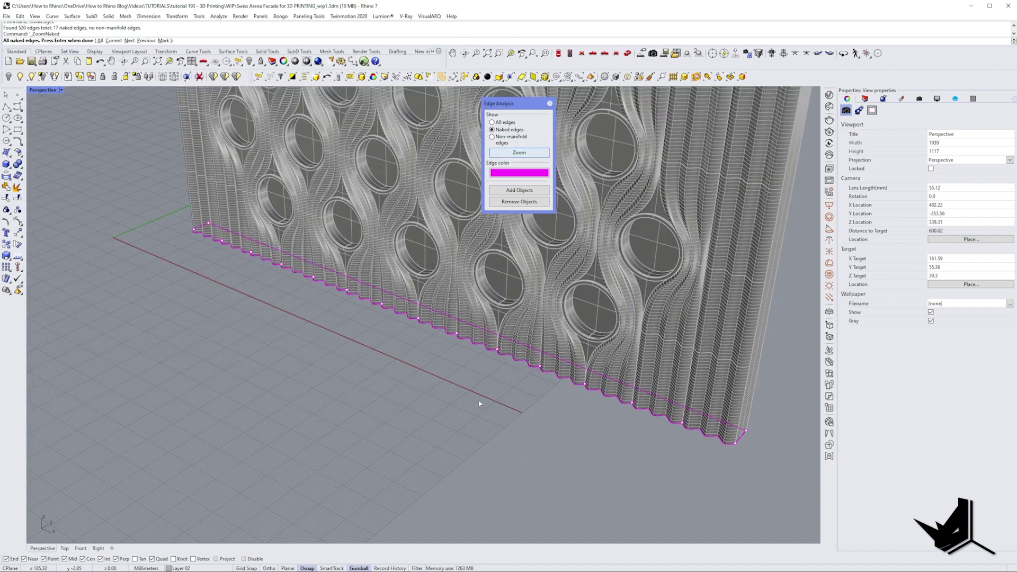
pyautogui.moveTo(590, 389); pyautogui.dragTo(384, 194, button='right')
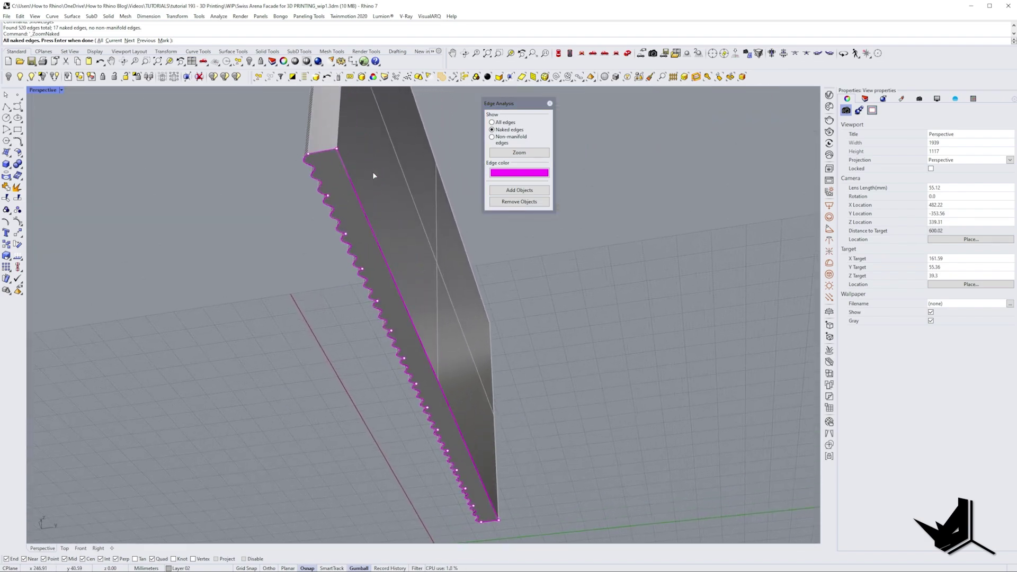
pyautogui.moveTo(427, 149); pyautogui.dragTo(413, 228, button='right')
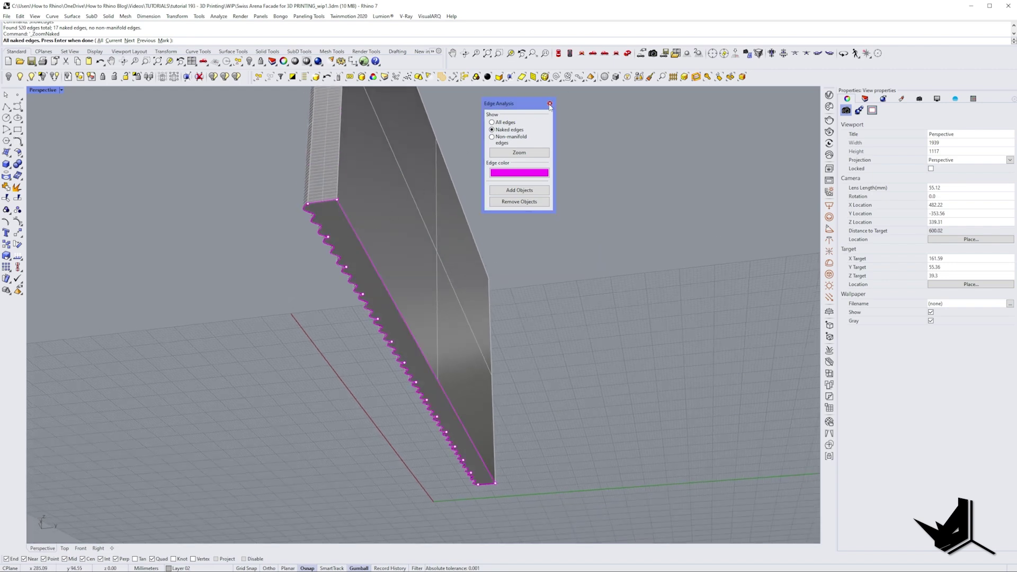
pyautogui.click(549, 104)
# Step: Join the extracted bottom surface back to the facade polysurface
pyautogui.click(349, 245)
pyautogui.keyDown('shift'); pyautogui.click(392, 218); pyautogui.keyUp('shift')
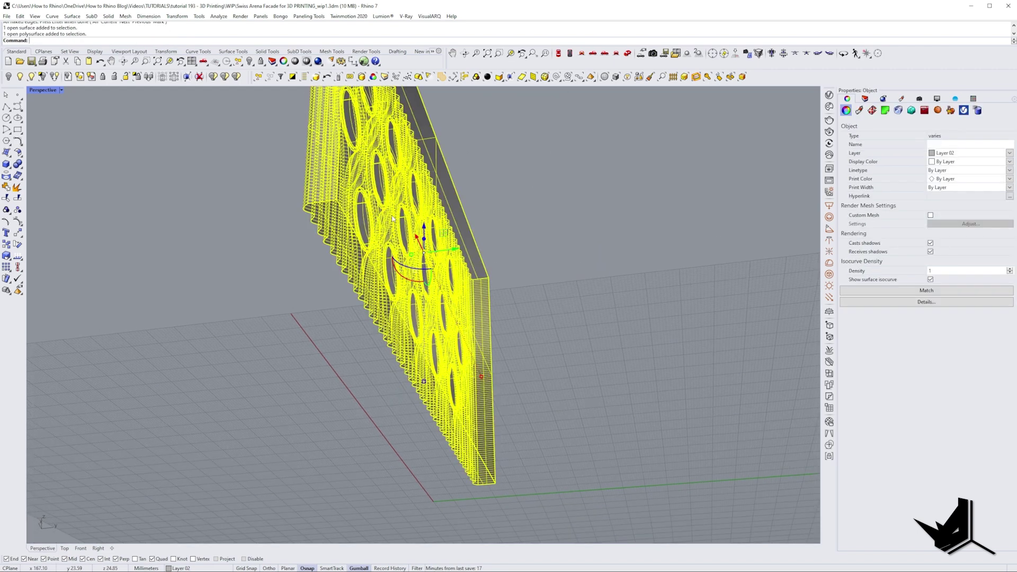
pyautogui.write('join')
pyautogui.press('Return')
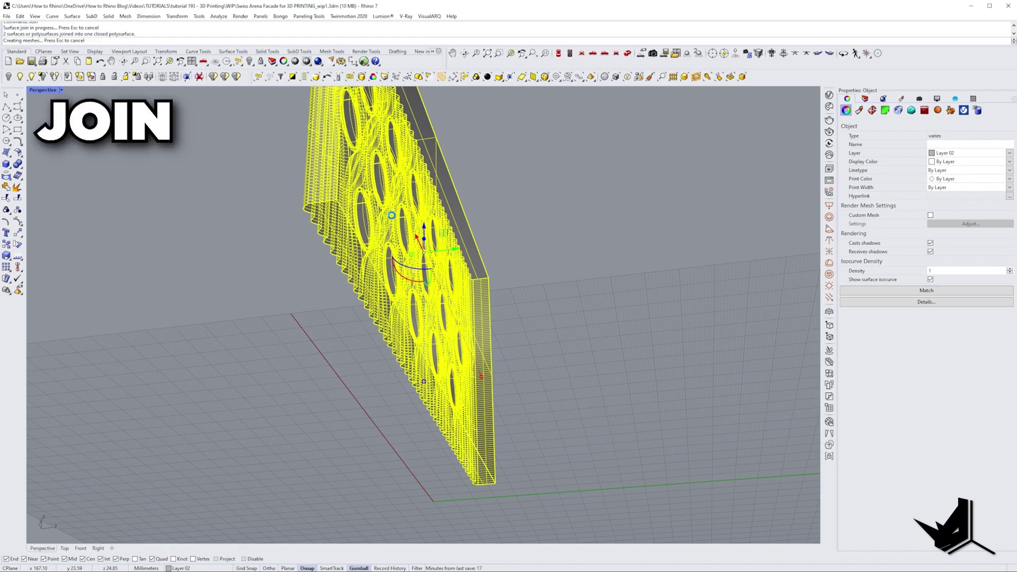
# Step: Recheck the joined facade for naked edges with ShowEdges and close the analysis
pyautogui.moveTo(391, 215); pyautogui.dragTo(468, 311, button='right')
pyautogui.scroll(-4, 468, 311)
pyautogui.write('ShowEdges')
pyautogui.press('Return')
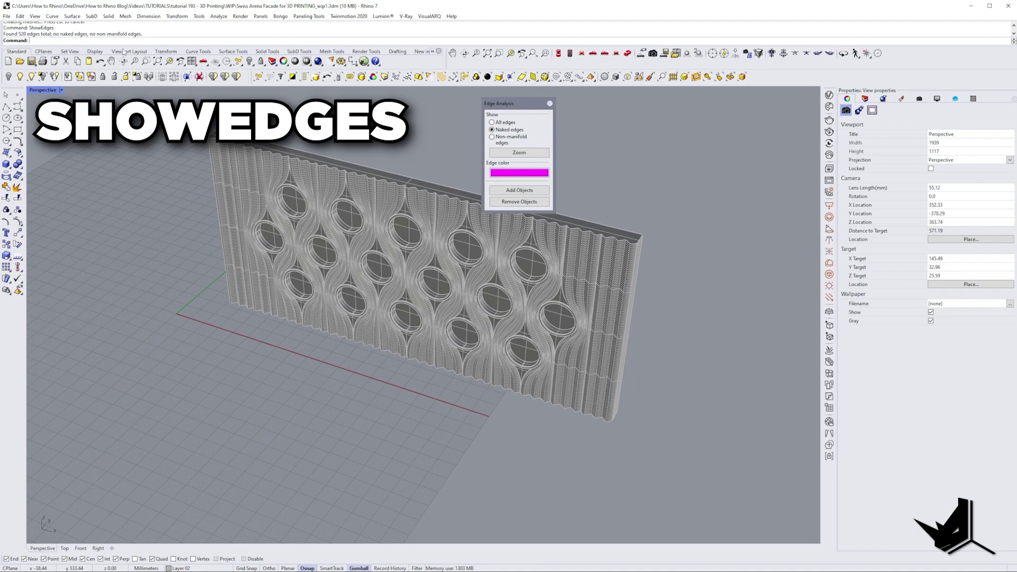
pyautogui.click(550, 104)
# Step: Draw a closed square polyline of 235 by 235 mm on the ground plane, starting in front of the facade
pyautogui.moveTo(339, 275); pyautogui.dragTo(335, 329, button='right')
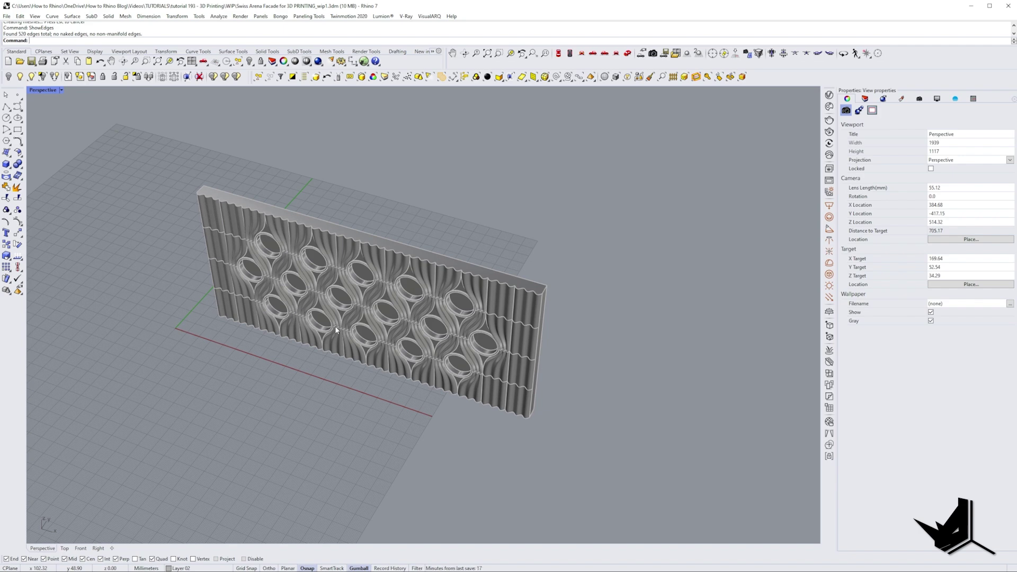
pyautogui.scroll(-2, 336, 329)
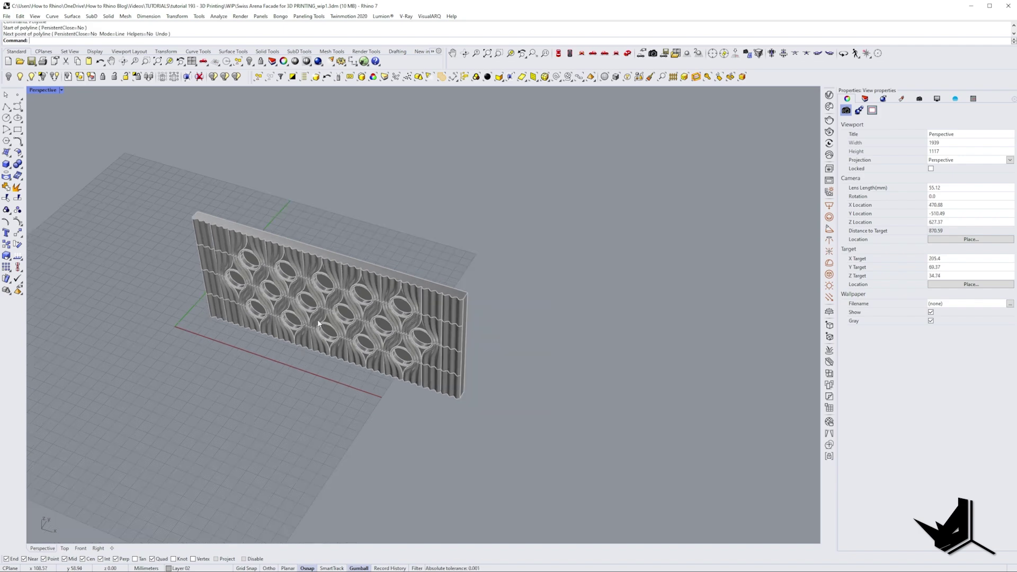
pyautogui.write('L')
pyautogui.press('Return')
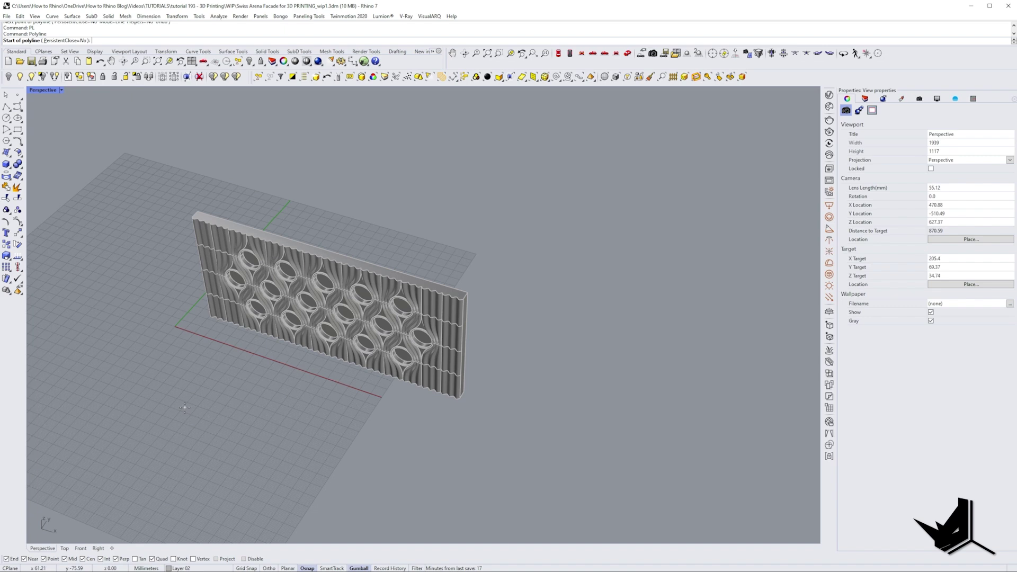
pyautogui.click(184, 408)
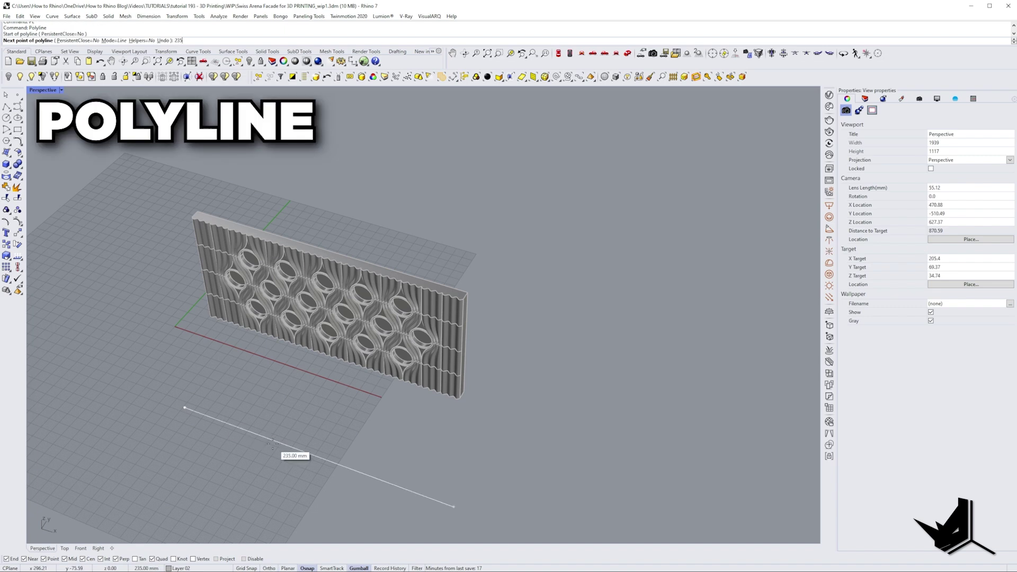
pyautogui.press('Return')
pyautogui.write('23')
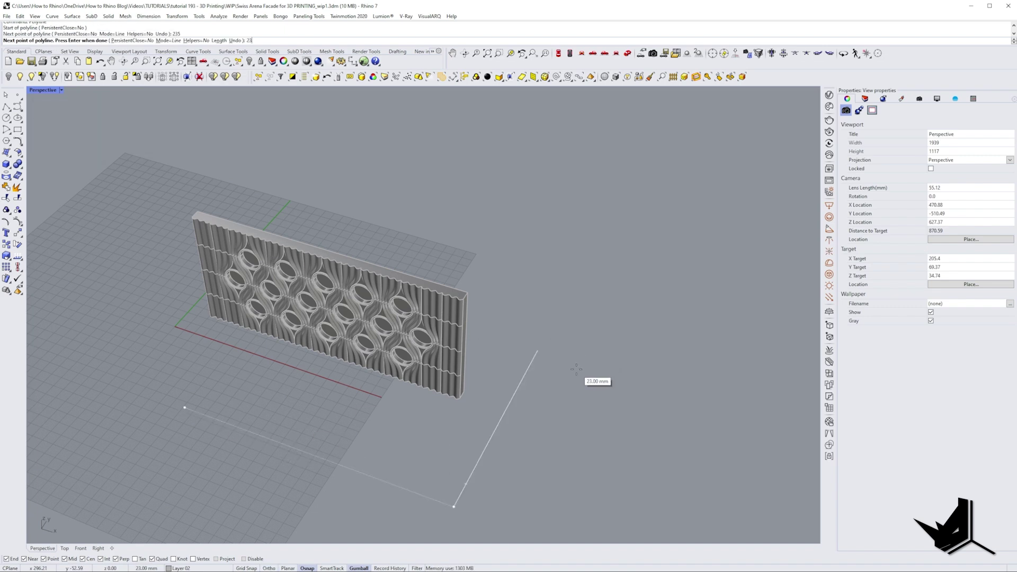
pyautogui.write('5')
pyautogui.press('Return')
pyautogui.click(576, 369)
pyautogui.click(324, 241)
pyautogui.click(184, 406)
pyautogui.write('c')
pyautogui.press('Return')
# Step: Extrude the square curve 250 mm upward as a solid box with ExtrudeCrv
pyautogui.click(239, 428)
pyautogui.moveTo(355, 377); pyautogui.dragTo(440, 351, button='right')
pyautogui.write('EC')
pyautogui.press('Return')
pyautogui.write('2')
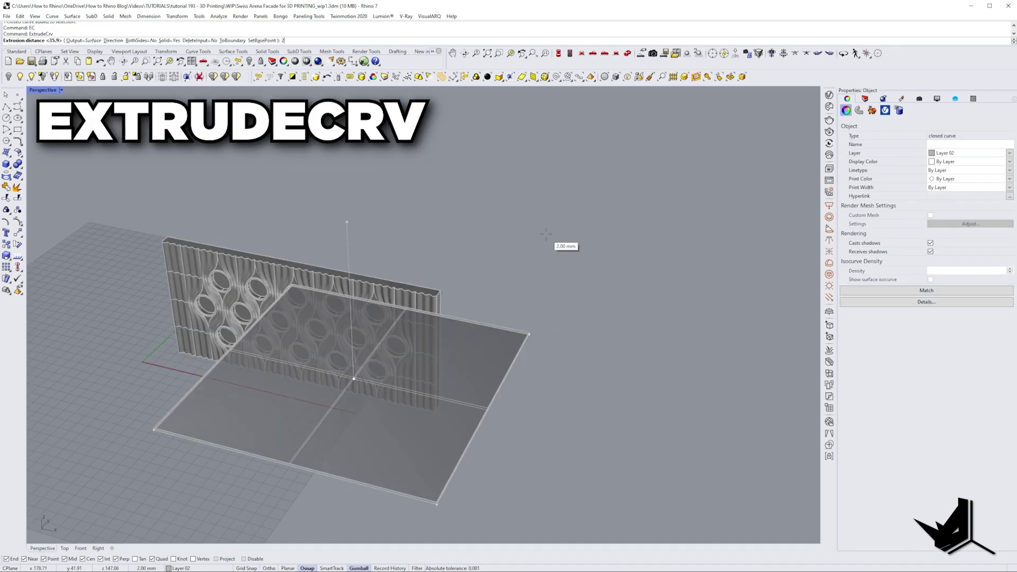
pyautogui.write('50')
pyautogui.press('Return')
pyautogui.scroll(-3, 482, 236)
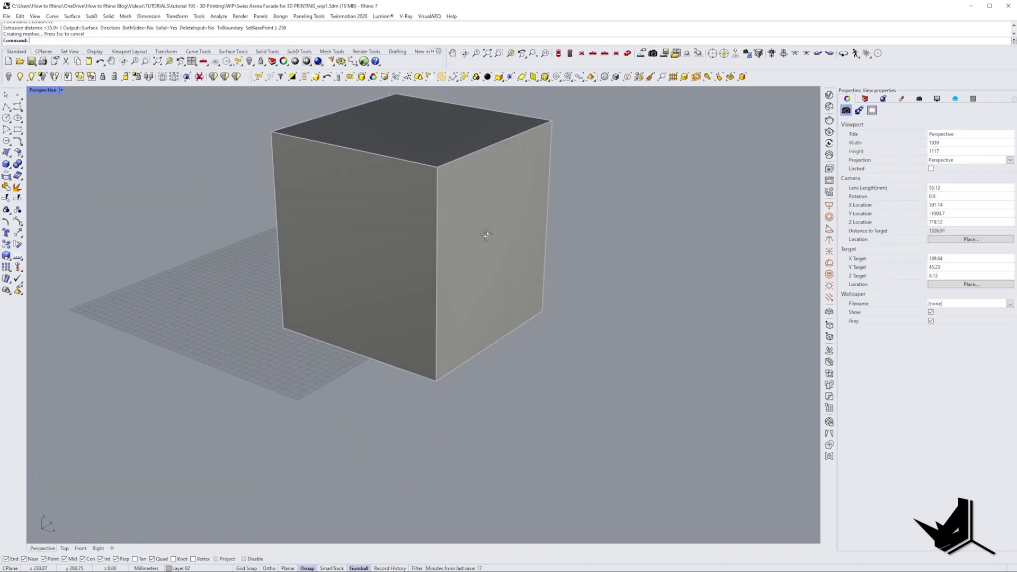
# Step: Extract the box's wireframe curves, and delete the solid box and its original base square
pyautogui.moveTo(458, 304); pyautogui.dragTo(386, 299, button='right')
pyautogui.click(386, 299)
pyautogui.write('ExtractWireframe')
pyautogui.press('Return')
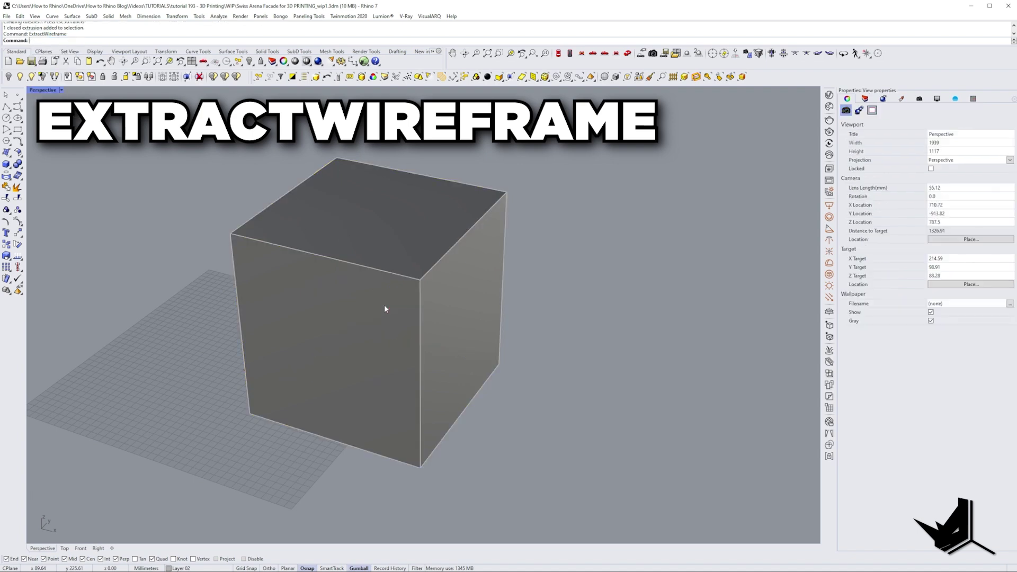
pyautogui.moveTo(350, 286); pyautogui.dragTo(410, 291, button='right')
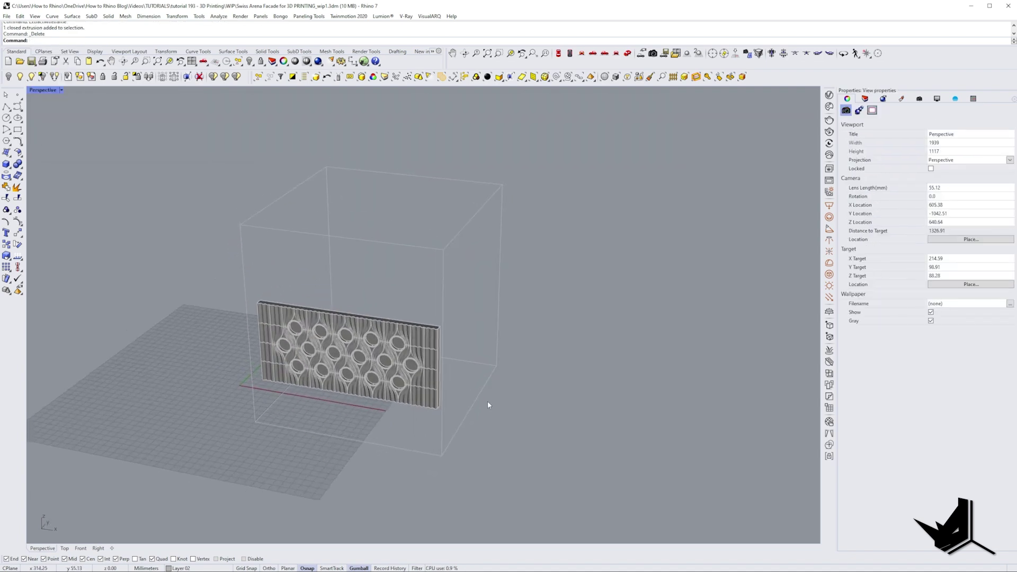
pyautogui.click(476, 400)
pyautogui.press('Escape')
# Step: Select all the box's wireframe curves and set their display color to black
pyautogui.moveTo(478, 398); pyautogui.dragTo(383, 382, button='right')
pyautogui.moveTo(472, 320); pyautogui.dragTo(541, 292, button='right')
pyautogui.moveTo(311, 192); pyautogui.dragTo(272, 158)
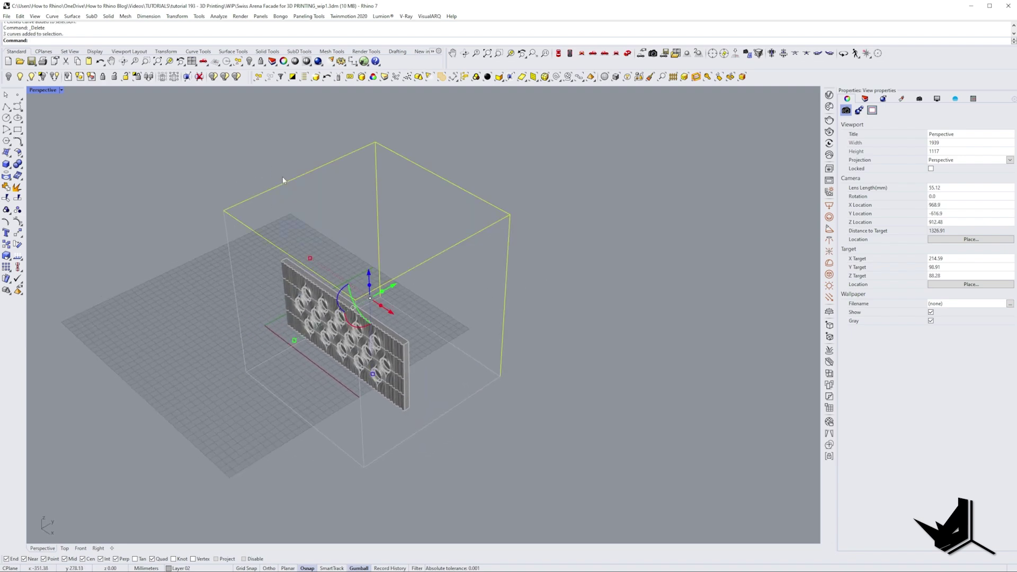
pyautogui.keyDown('shift'); pyautogui.moveTo(403, 421); pyautogui.dragTo(272, 441); pyautogui.keyUp('shift')
pyautogui.click(1010, 162)
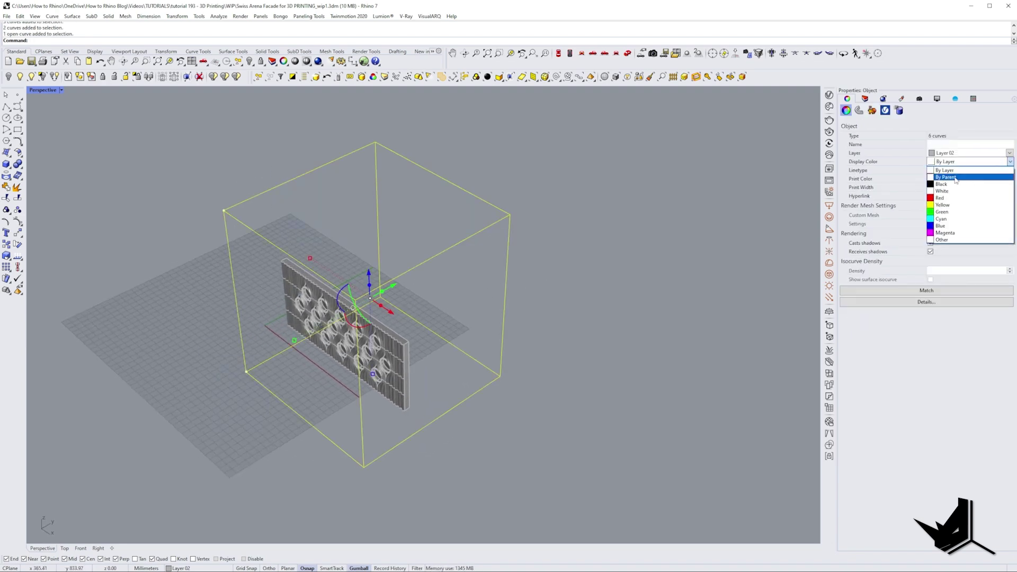
# Step: Move the facade panel within the box outline and rotate it in plan to stand diagonally inside
pyautogui.click(351, 355)
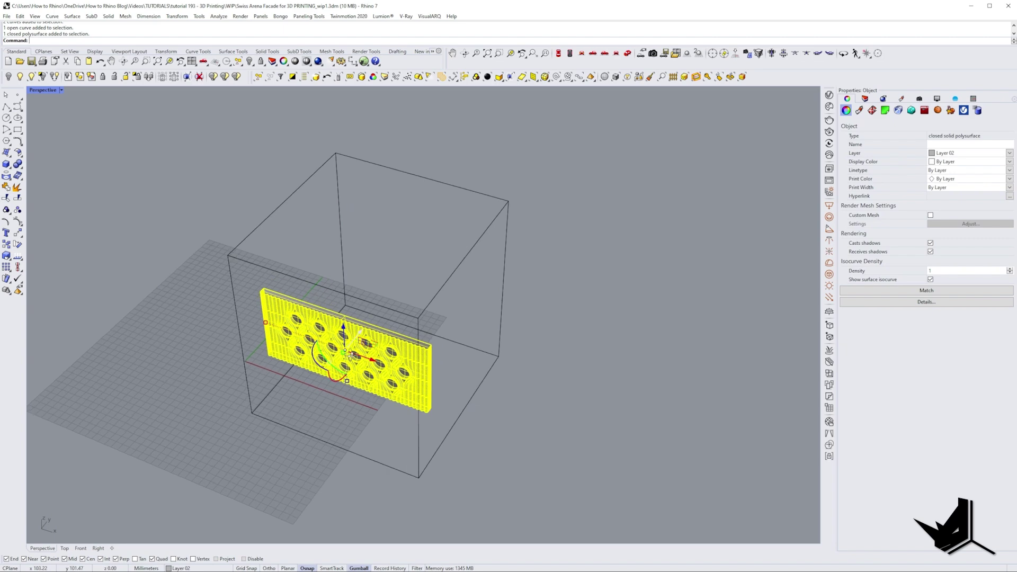
pyautogui.moveTo(351, 356); pyautogui.dragTo(375, 333, button='right')
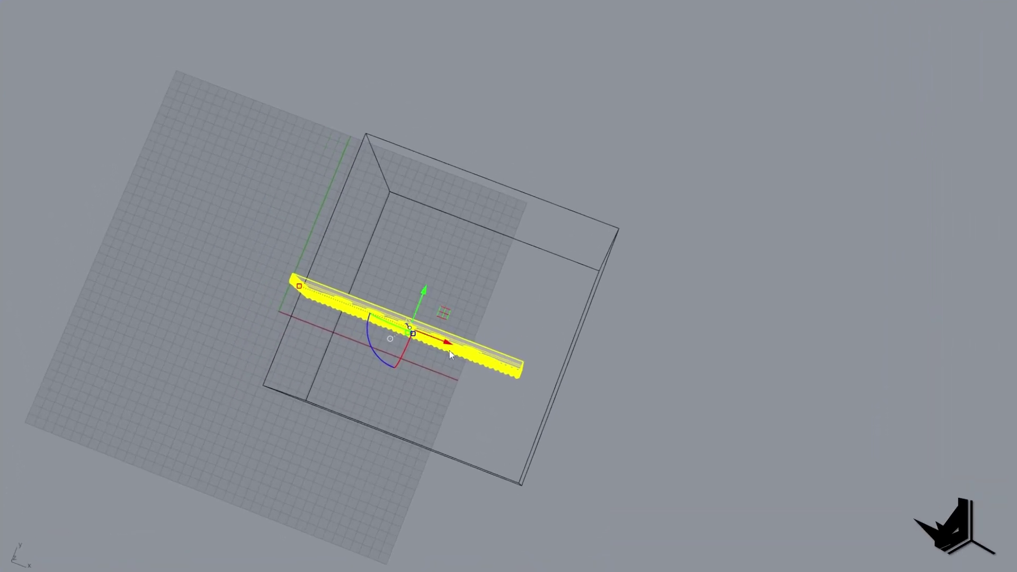
pyautogui.moveTo(450, 351); pyautogui.dragTo(491, 358)
pyautogui.moveTo(427, 373); pyautogui.dragTo(438, 390)
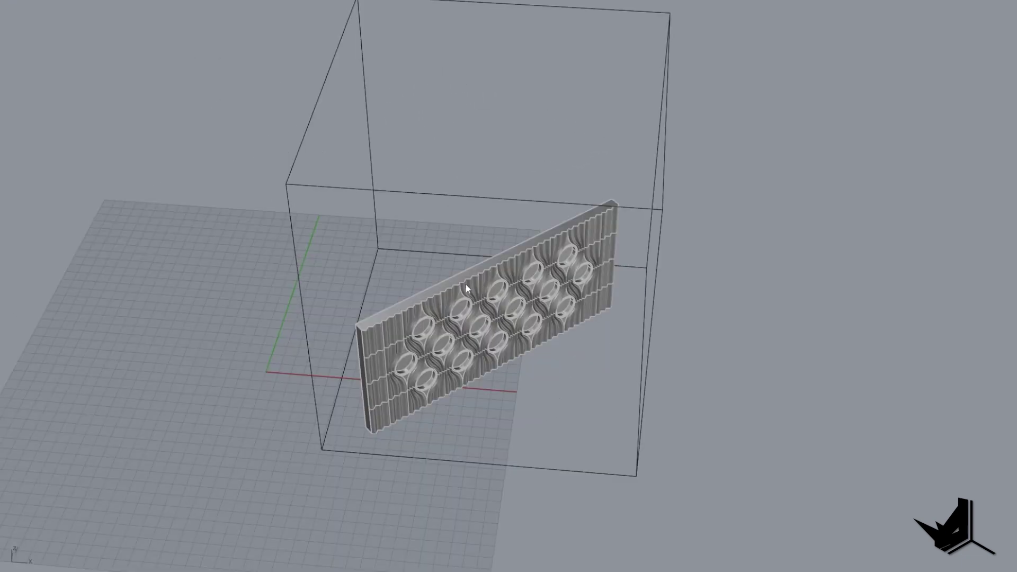
pyautogui.moveTo(466, 284); pyautogui.dragTo(481, 286, button='right')
pyautogui.scroll(3, 481, 329)
pyautogui.keyDown('shift'); pyautogui.moveTo(481, 329); pyautogui.dragTo(445, 329, button='right'); pyautogui.keyUp('shift')
pyautogui.keyDown('shift'); pyautogui.moveTo(476, 261); pyautogui.dragTo(475, 267, button='right'); pyautogui.keyUp('shift')
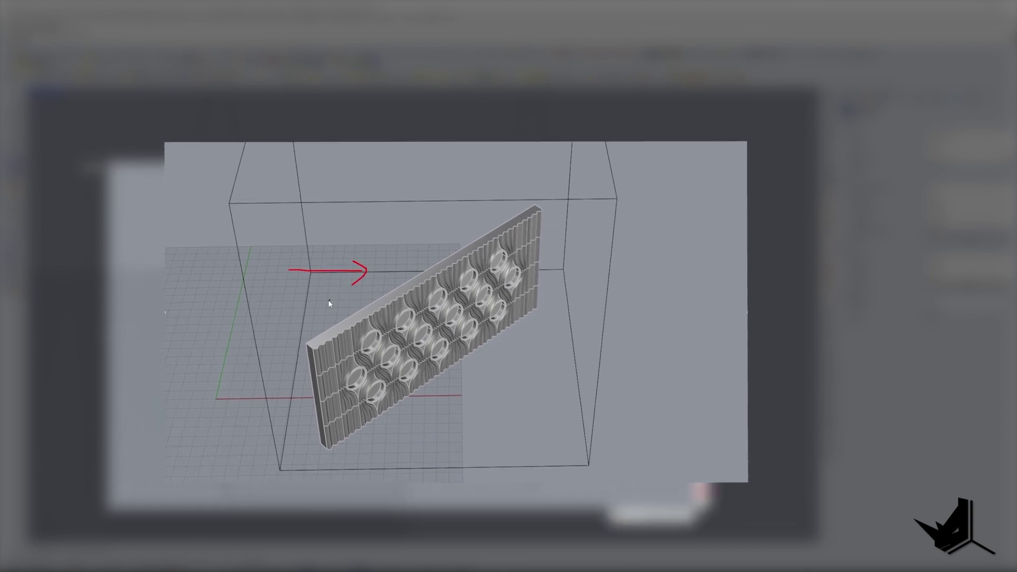
# Step: Rotate the facade panel about its upper end corner until it runs parallel to the side of the box outline
pyautogui.moveTo(366, 315)
pyautogui.mouseDown()
pyautogui.moveTo(390, 315)
pyautogui.moveTo(437, 283)
pyautogui.mouseUp()
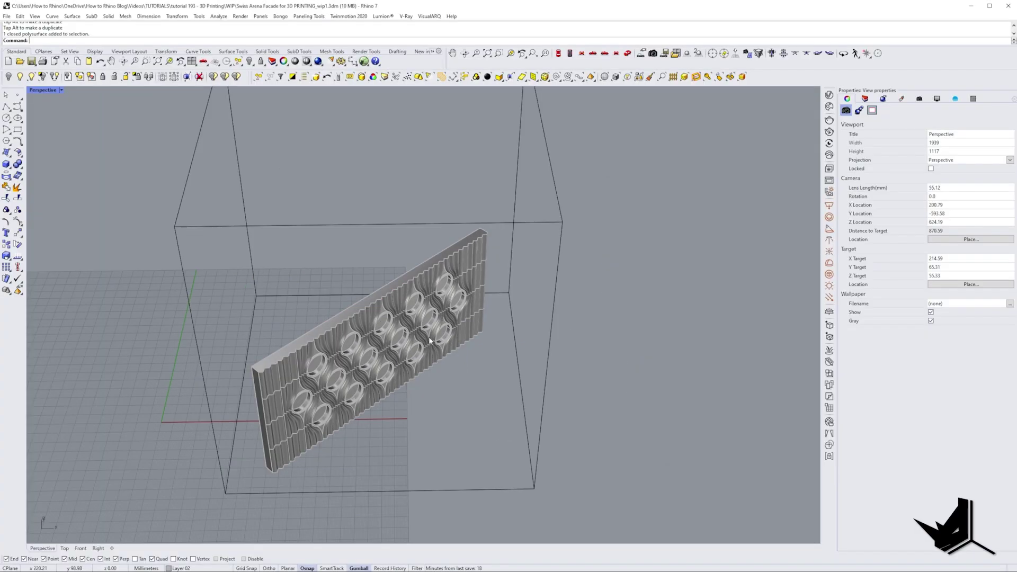
pyautogui.moveTo(429, 341); pyautogui.dragTo(391, 363, button='right')
pyautogui.click(401, 331)
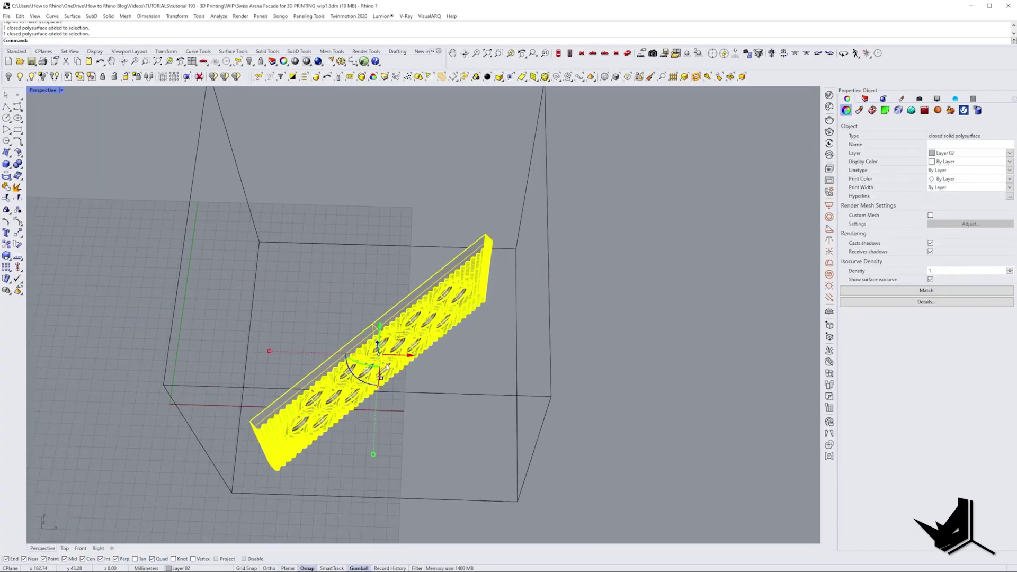
pyautogui.write('R2')
pyautogui.press('Return')
pyautogui.click(255, 419)
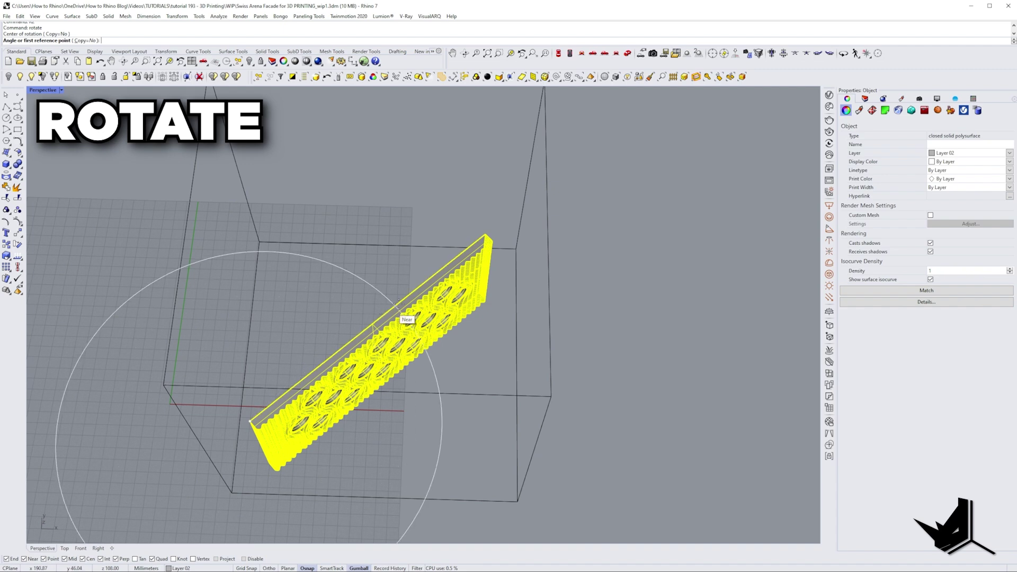
pyautogui.click(485, 236)
pyautogui.keyDown('shift'); pyautogui.click(679, 346); pyautogui.keyUp('shift')
pyautogui.moveTo(483, 344); pyautogui.dragTo(528, 324, button='right')
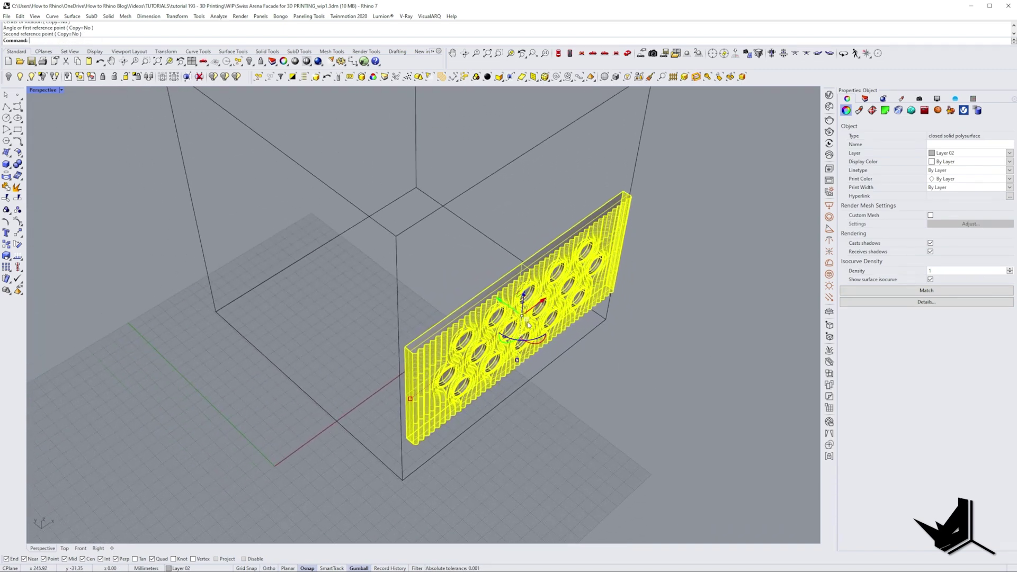
# Step: Draw a helper line diagonally across the base of the box outline between opposite corners
pyautogui.write('l')
pyautogui.press('Return')
pyautogui.click(402, 480)
pyautogui.moveTo(454, 356); pyautogui.dragTo(419, 400, button='right')
pyautogui.click(502, 167)
pyautogui.moveTo(344, 334)
pyautogui.mouseDown(button='right')
pyautogui.moveTo(454, 295)
pyautogui.moveTo(442, 273)
pyautogui.mouseUp(button='right')
pyautogui.write('l')
pyautogui.press('Return')
pyautogui.click(408, 317)
pyautogui.click(425, 301)
pyautogui.click(442, 273)
# Step: Move the facade panel by the midpoint of its bottom edge to the midpoint of the diagonal helper line
pyautogui.click(522, 308)
pyautogui.moveTo(522, 308)
pyautogui.mouseDown(button='right')
pyautogui.moveTo(492, 331)
pyautogui.moveTo(571, 346)
pyautogui.mouseUp(button='right')
pyautogui.write('m')
pyautogui.press('Return')
pyautogui.scroll(6, 460, 287)
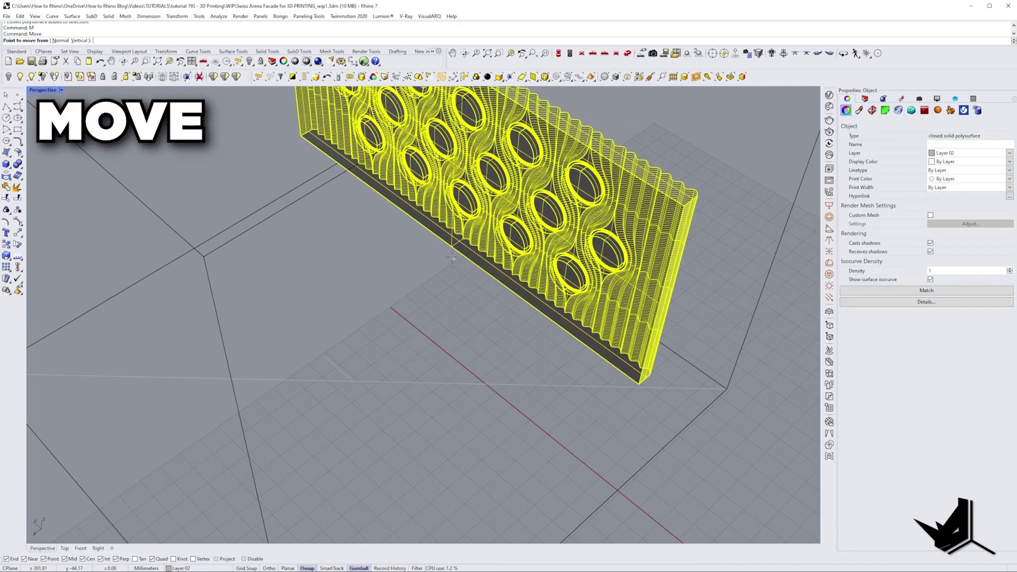
pyautogui.click(452, 246)
pyautogui.click(357, 374)
pyautogui.moveTo(357, 374); pyautogui.dragTo(341, 272, button='right')
pyautogui.press('Escape')
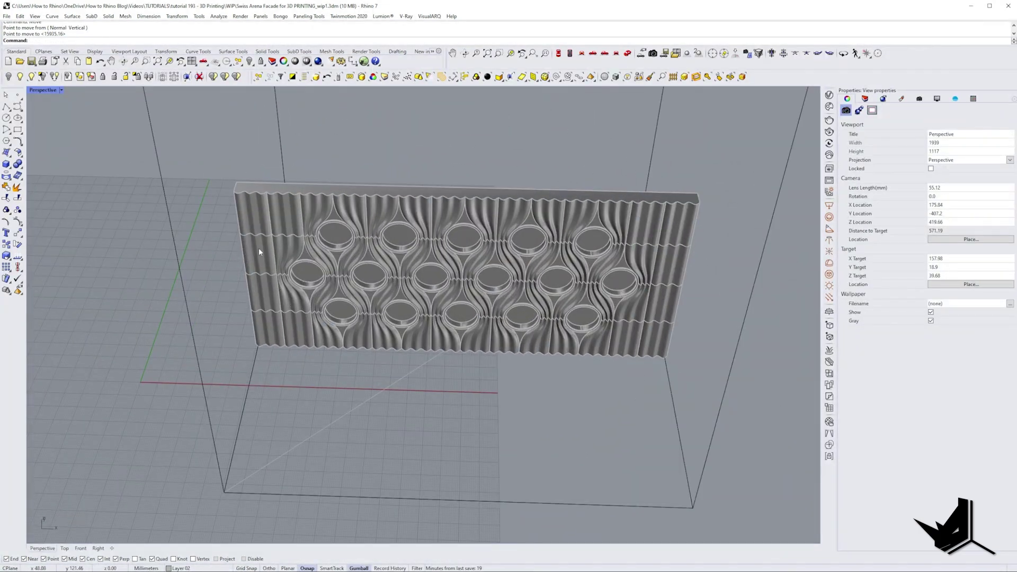
# Step: Delete the diagonal helper line from the base of the box outline
pyautogui.scroll(5, 262, 253)
pyautogui.scroll(-5, 255, 231)
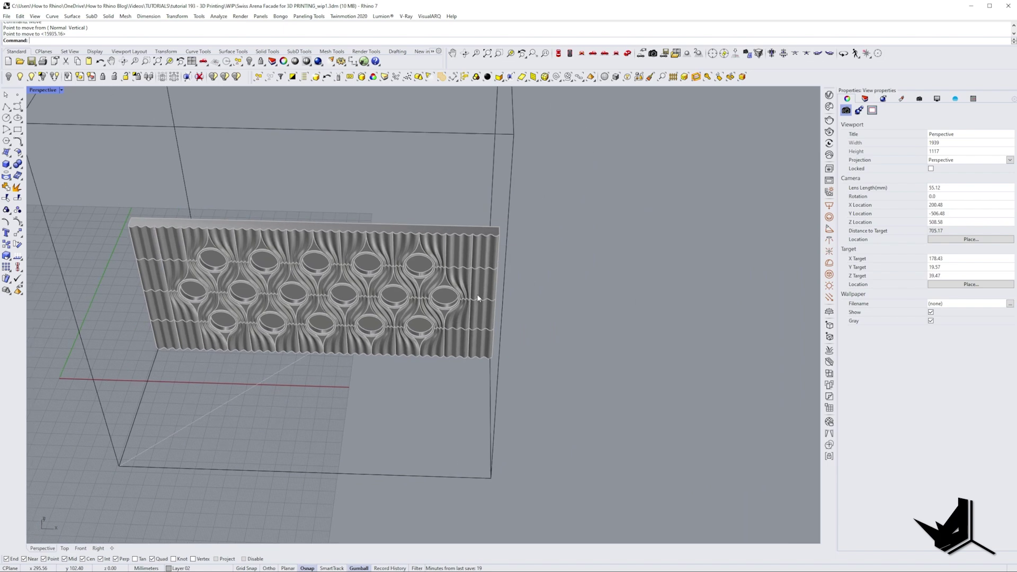
pyautogui.moveTo(256, 351); pyautogui.dragTo(256, 351)
pyautogui.press('Delete')
# Step: Draw a short line across the panel's thickness on its top face, near one end where the first ripple meets the edge
pyautogui.moveTo(175, 238); pyautogui.dragTo(209, 245, button='right')
pyautogui.keyDown('shift'); pyautogui.moveTo(209, 245); pyautogui.dragTo(356, 299, button='right'); pyautogui.keyUp('shift')
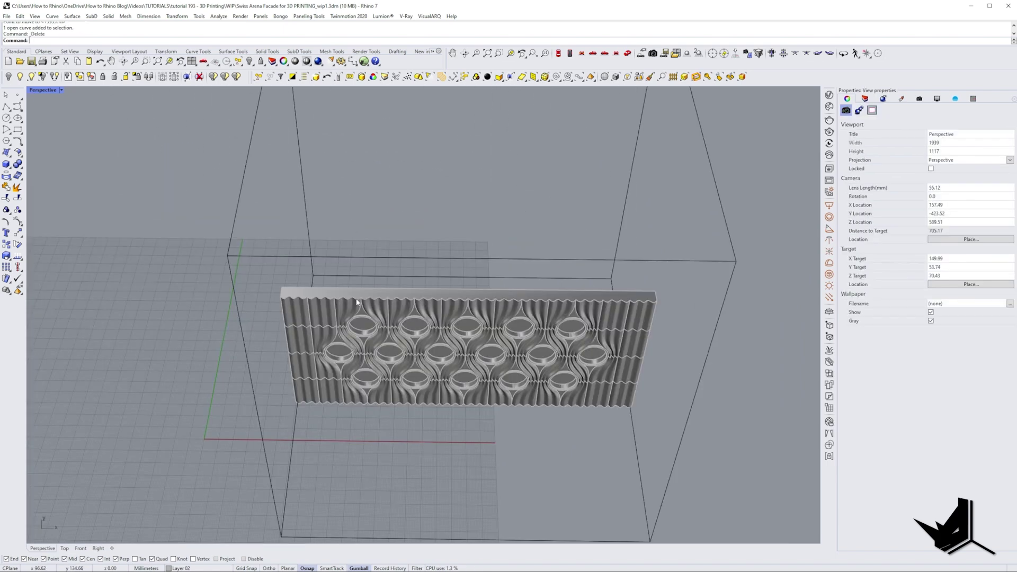
pyautogui.press('Return')
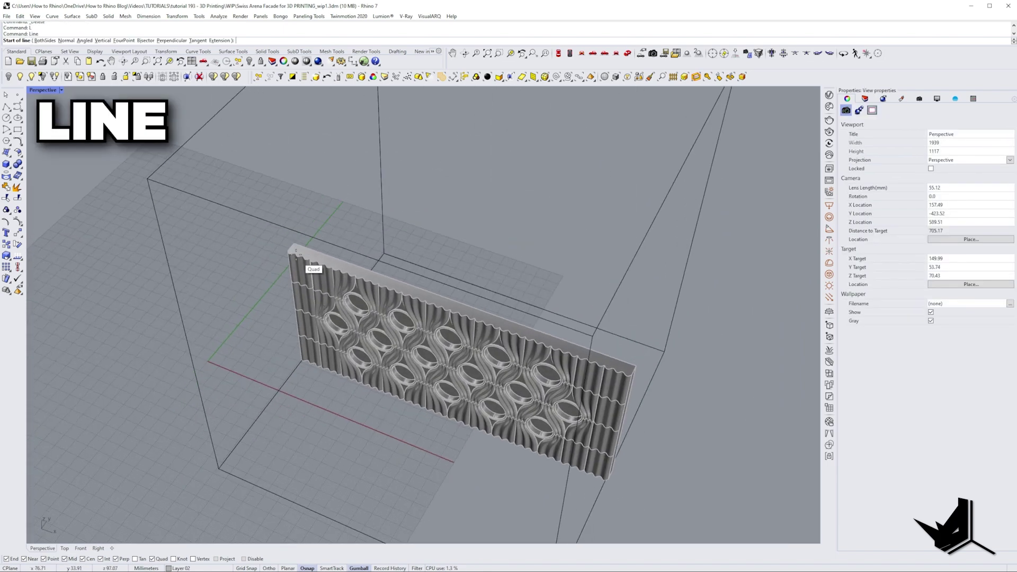
pyautogui.scroll(5, 318, 289)
pyautogui.click(302, 281)
pyautogui.keyDown('shift'); pyautogui.click(357, 203); pyautogui.keyUp('shift')
pyautogui.click(350, 220)
# Step: Mirror the short line to the panel's other end and extrude both lines about 133 mm downward as cutting surfaces
pyautogui.scroll(-8, 328, 207)
pyautogui.write('MI')
pyautogui.press('Return')
pyautogui.scroll(-5, 639, 320)
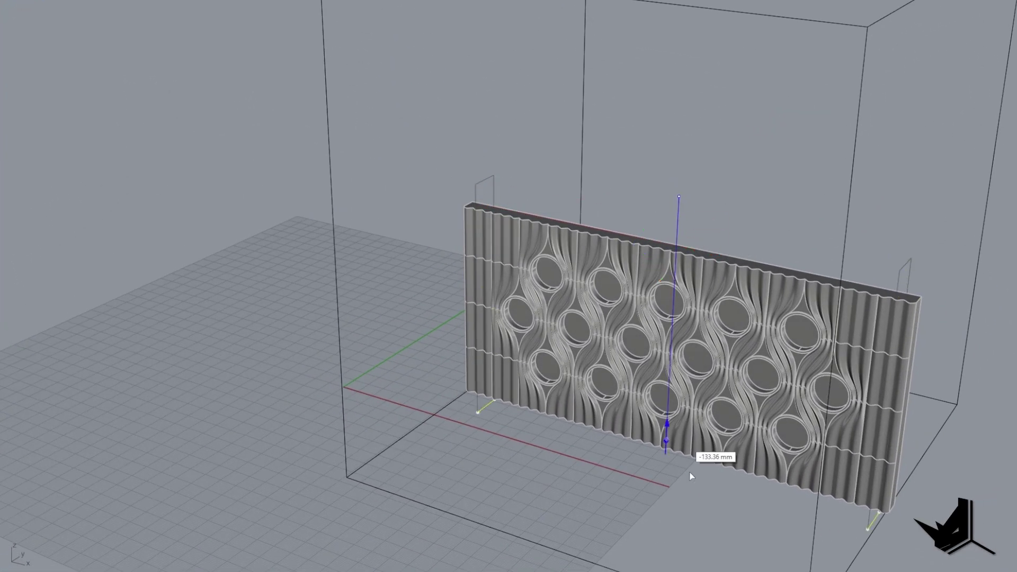
pyautogui.click(707, 445)
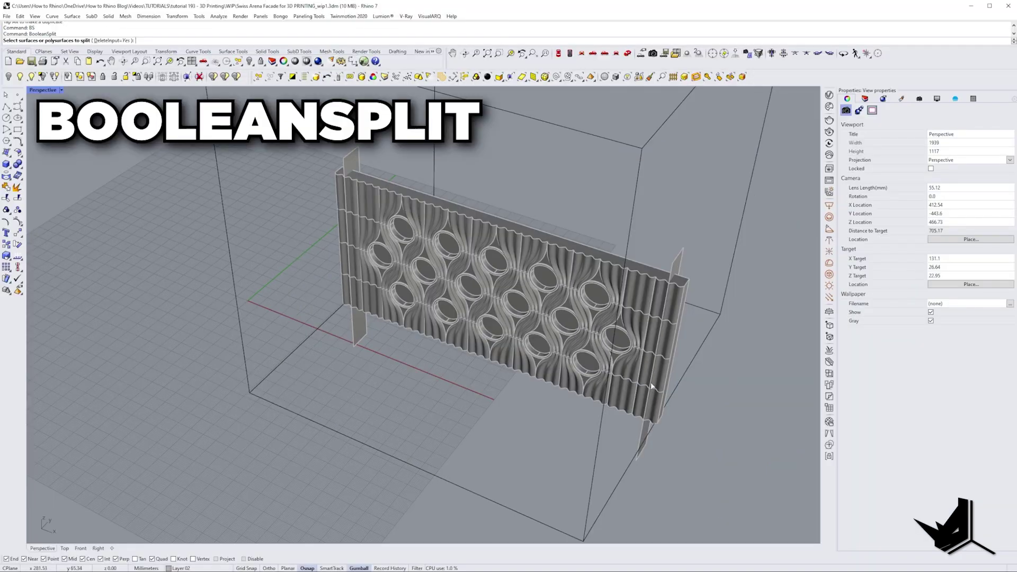
# Step: Split the facade panel with the two end cutting surfaces using BooleanSplit
pyautogui.click(652, 386)
pyautogui.press('Return')
pyautogui.click(647, 413)
pyautogui.click(336, 234)
pyautogui.press('Return')
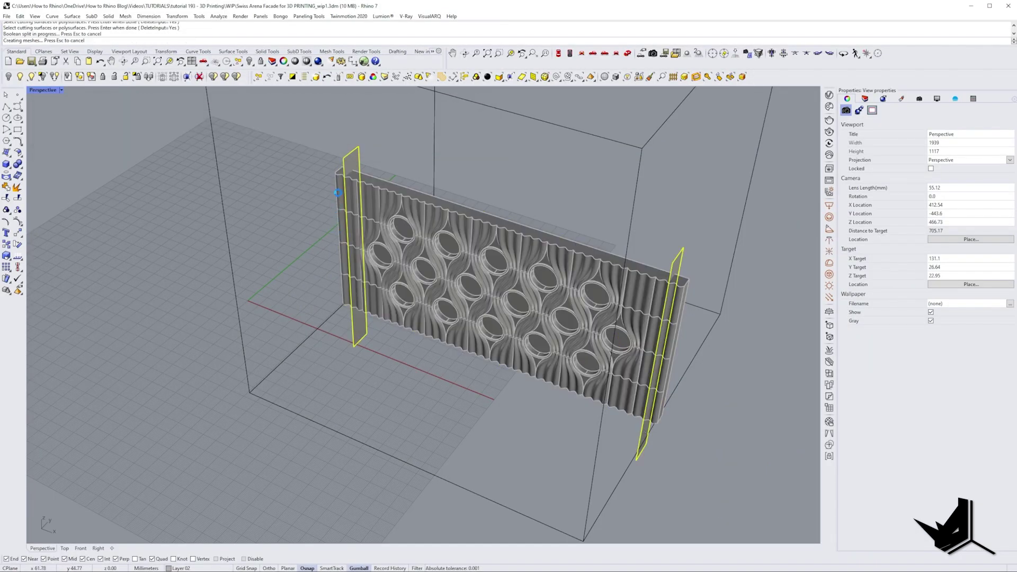
# Step: Delete the two cutting surfaces, the cut-off end slices and the leftover line beside the panel
pyautogui.click(354, 276)
pyautogui.press('Delete')
pyautogui.click(681, 263)
pyautogui.press('Delete')
pyautogui.press('Delete')
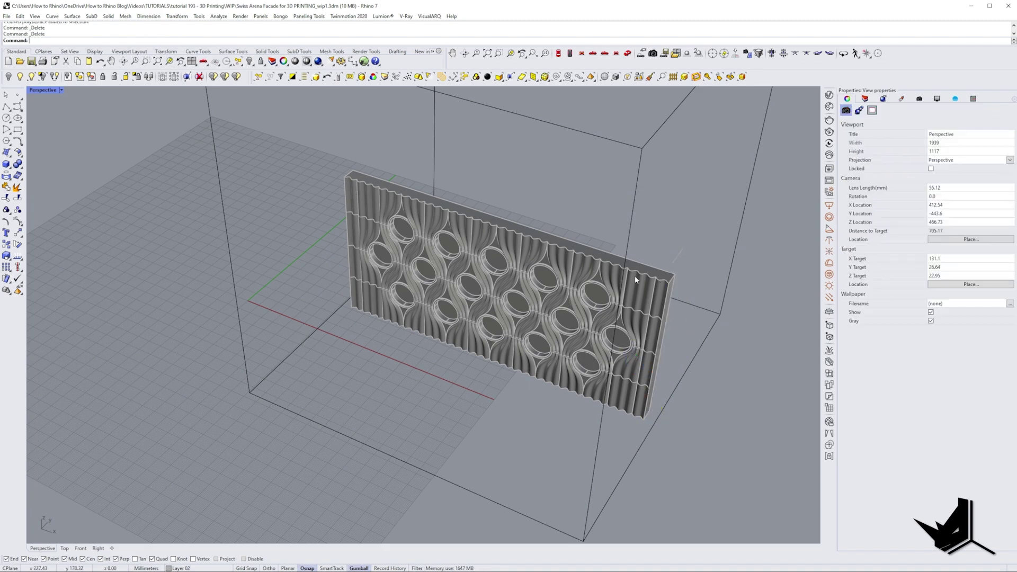
pyautogui.click(679, 254)
pyautogui.press('Delete')
# Step: Duplicate the trimmed facade panel and place the copy in front of the original inside the box outline
pyautogui.moveTo(679, 258); pyautogui.dragTo(504, 264, button='right')
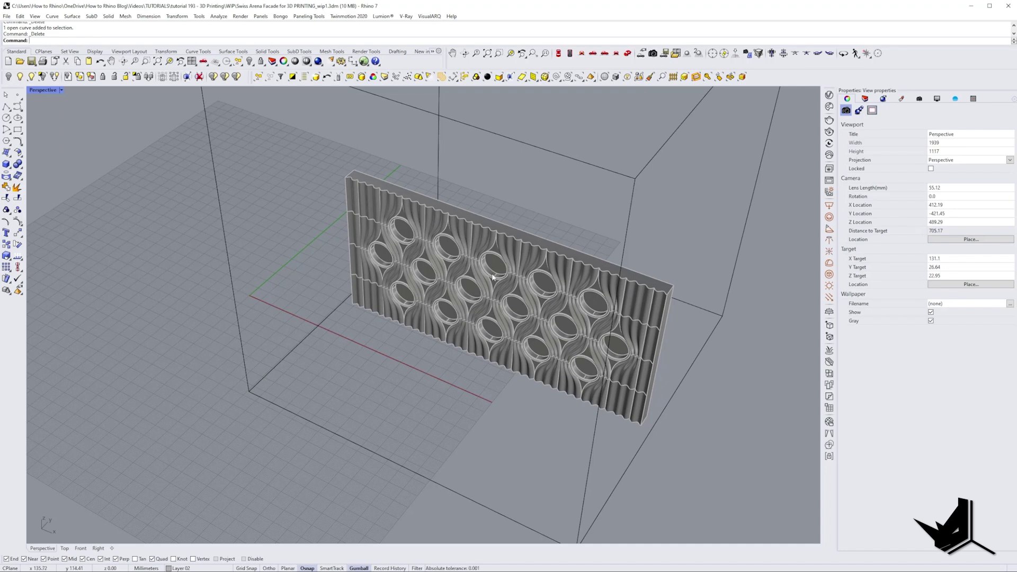
pyautogui.scroll(-2, 498, 277)
pyautogui.moveTo(498, 277); pyautogui.dragTo(456, 285, button='right')
pyautogui.scroll(-2, 520, 293)
pyautogui.click(457, 287)
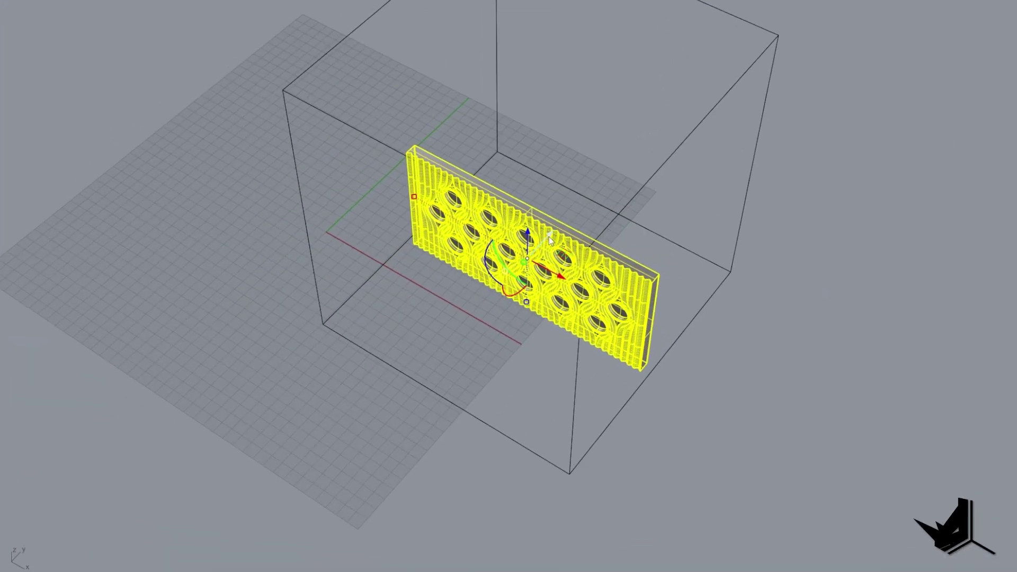
pyautogui.moveTo(548, 237); pyautogui.dragTo(519, 298)
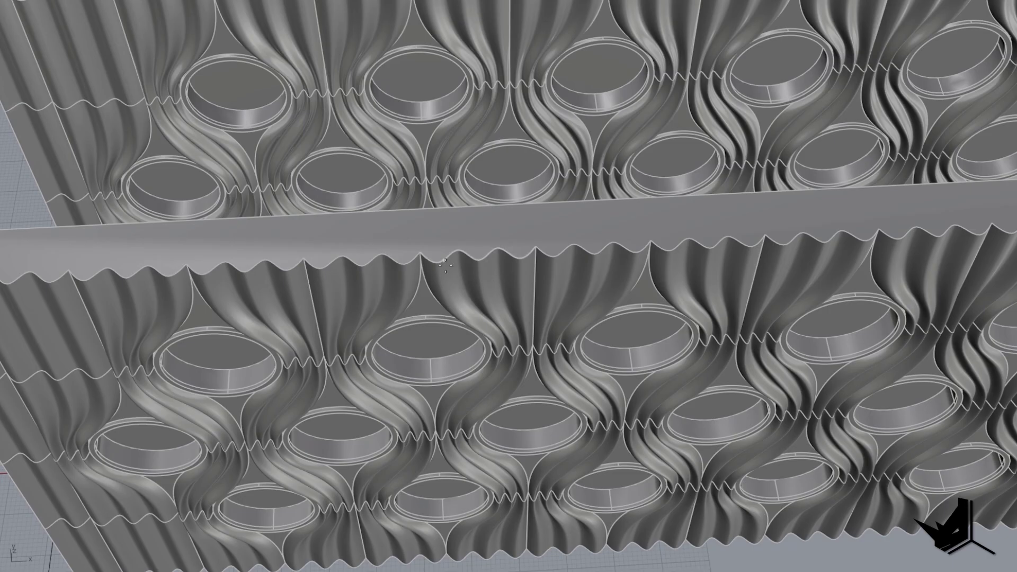
# Step: Draw a line across the front panel's top face from a ripple tip, and copy it 34 mm along the panel
pyautogui.click(405, 263)
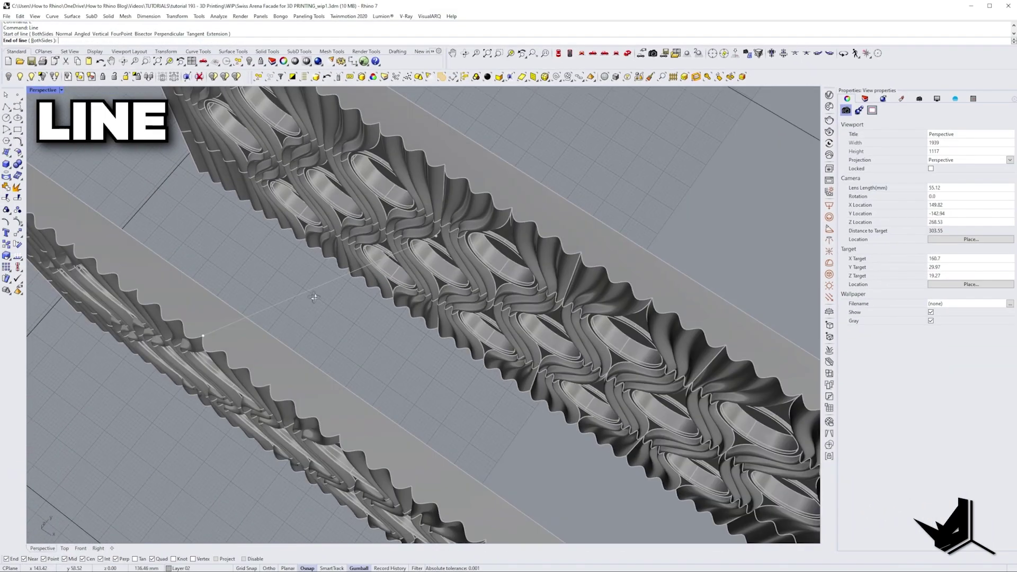
pyautogui.click(276, 287)
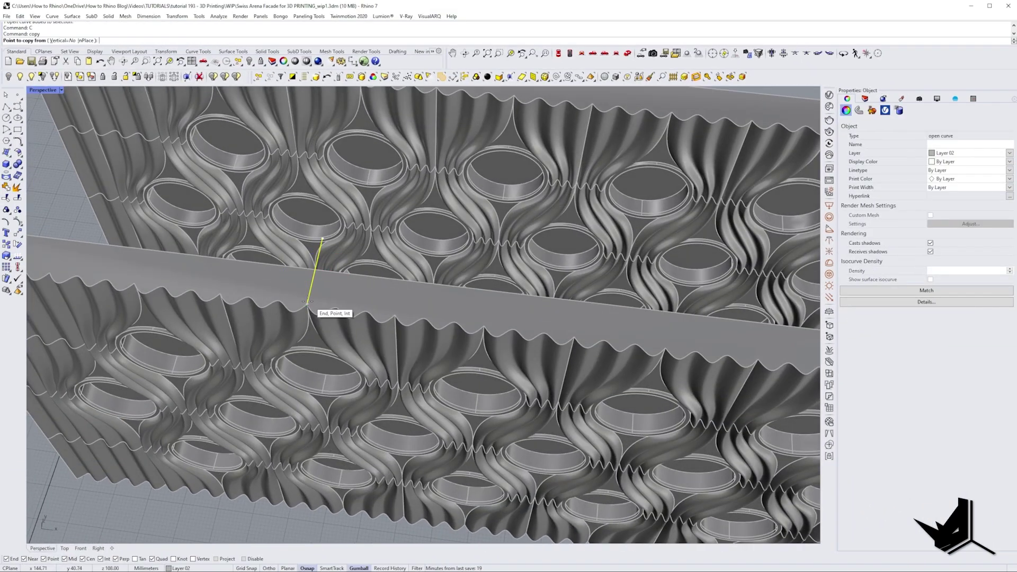
pyautogui.click(307, 302)
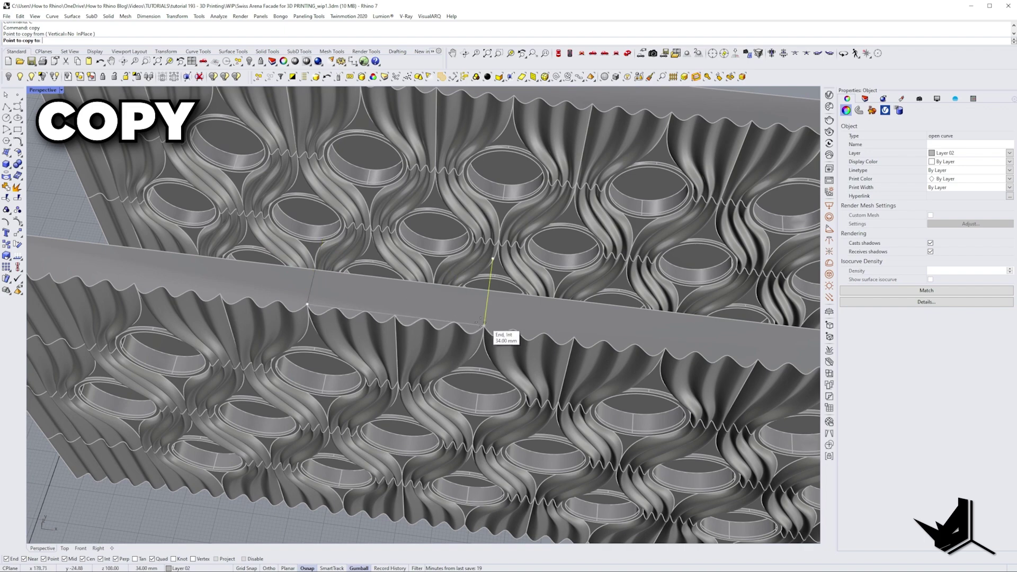
pyautogui.click(485, 322)
pyautogui.press('Return')
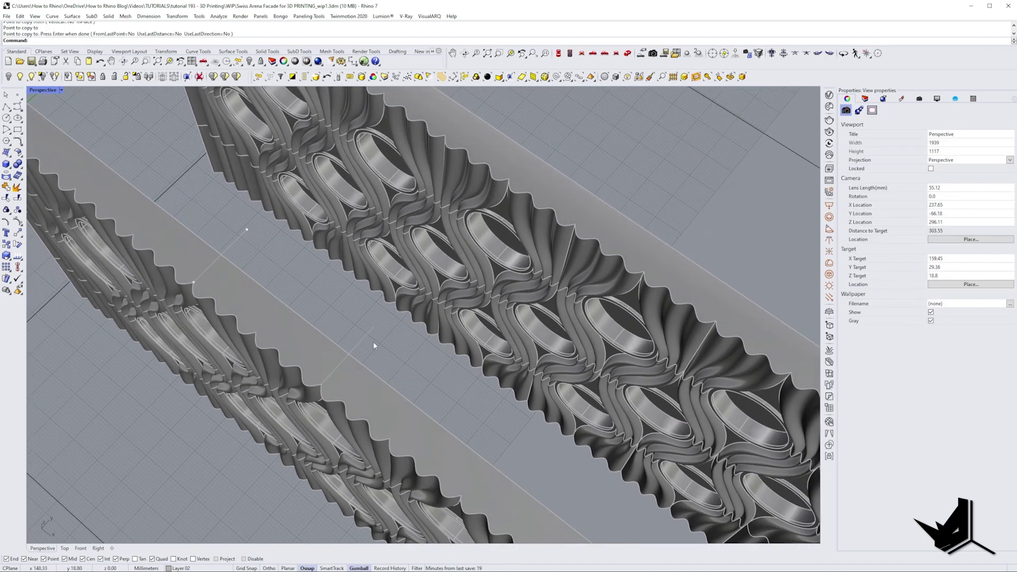
# Step: Extrude the two lines on the front panel downward past its bottom edge as cutting surfaces
pyautogui.click(372, 345)
pyautogui.keyDown('shift'); pyautogui.click(318, 318); pyautogui.keyUp('shift')
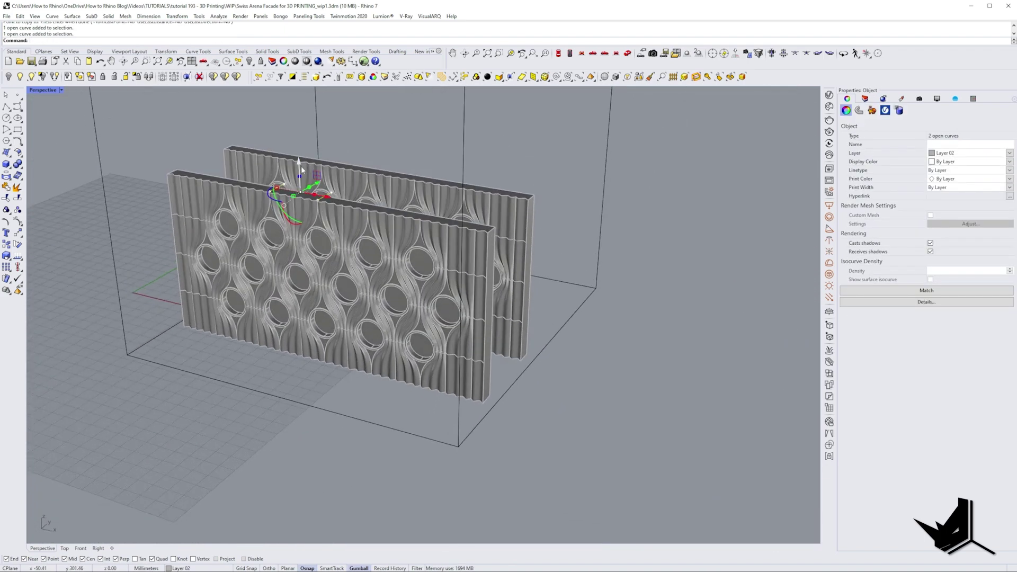
pyautogui.keyDown('ctrl'); pyautogui.moveTo(299, 163); pyautogui.dragTo(316, 366); pyautogui.keyUp('ctrl')
pyautogui.moveTo(317, 366); pyautogui.dragTo(311, 391, button='right')
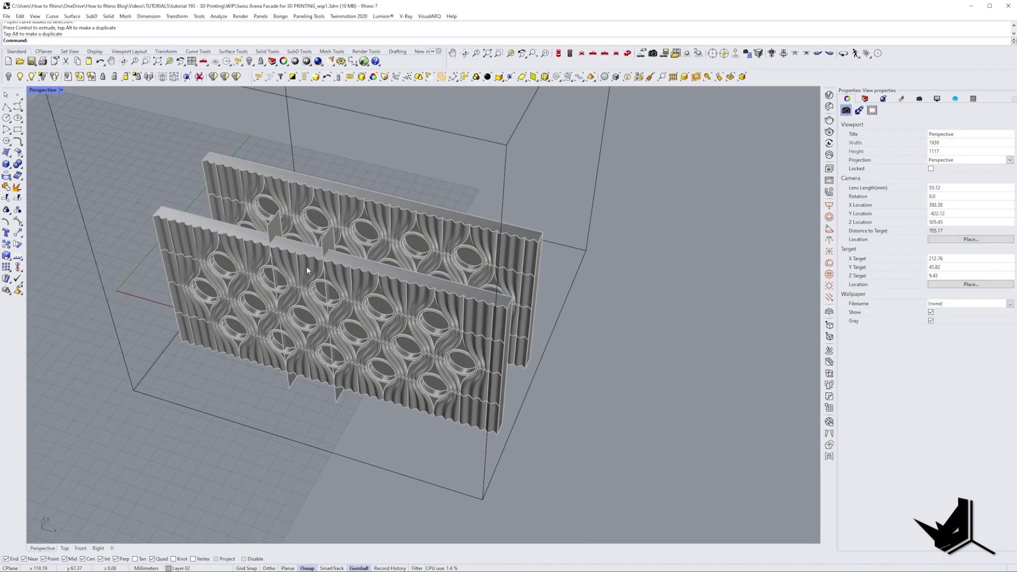
# Step: Stretch the two cutting surfaces across the front panel's thickness so they project beyond its rippled face
pyautogui.moveTo(281, 202); pyautogui.dragTo(267, 245, button='right')
pyautogui.scroll(5, 267, 244)
pyautogui.click(269, 190)
pyautogui.keyDown('shift'); pyautogui.click(360, 244); pyautogui.keyUp('shift')
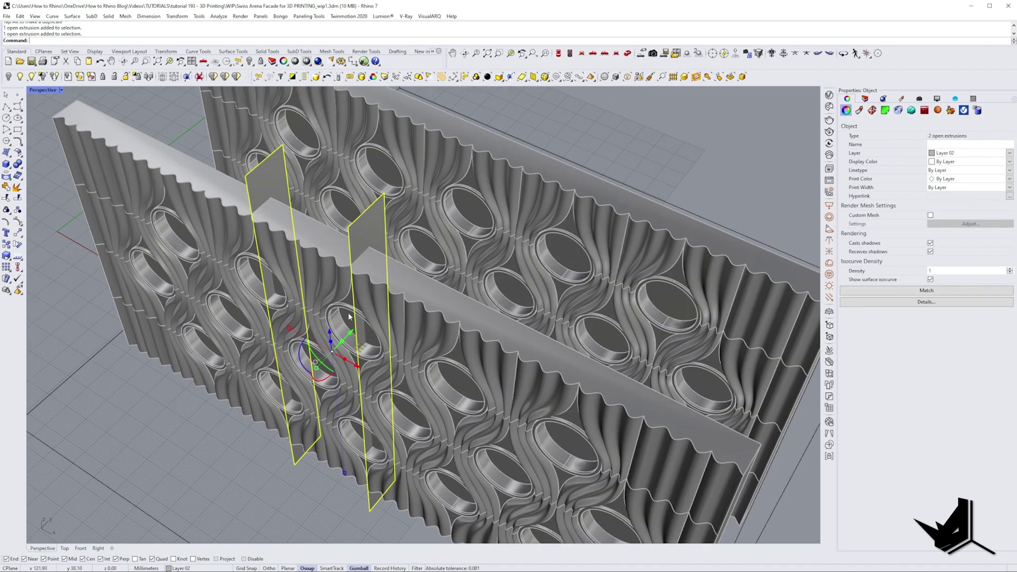
pyautogui.moveTo(316, 368); pyautogui.dragTo(300, 385)
pyautogui.press('Escape')
pyautogui.keyDown('shift'); pyautogui.moveTo(309, 386); pyautogui.dragTo(358, 347, button='right'); pyautogui.keyUp('shift')
# Step: Split the front panel with the two middle cutting surfaces using BooleanSplit
pyautogui.write('BS')
pyautogui.press('Return')
pyautogui.click(446, 290)
pyautogui.press('Return')
pyautogui.click(397, 269)
pyautogui.click(297, 225)
pyautogui.press('Return')
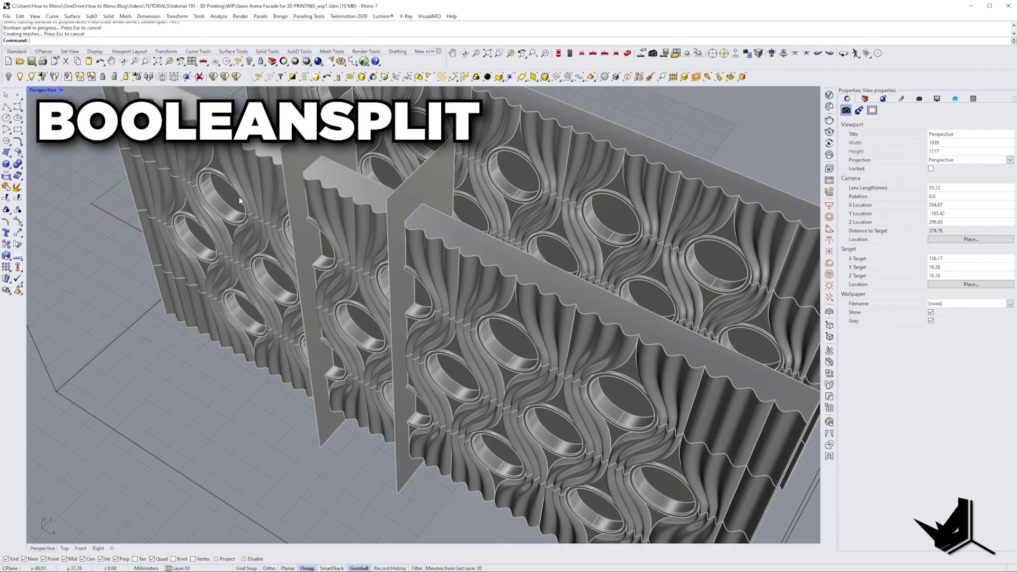
# Step: Delete the outer pieces of the front panel and both cutting surfaces, keeping only the middle strip
pyautogui.click(238, 196)
pyautogui.press('Delete')
pyautogui.click(423, 265)
pyautogui.press('Delete')
pyautogui.click(422, 223)
pyautogui.press('Delete')
pyautogui.click(350, 181)
pyautogui.press('Delete')
# Step: Move the middle strip along the X direction to stand in front of the far end of the full panel
pyautogui.moveTo(357, 183); pyautogui.dragTo(411, 312, button='right')
pyautogui.scroll(-4, 467, 290)
pyautogui.click(397, 318)
pyautogui.moveTo(410, 324); pyautogui.dragTo(433, 332)
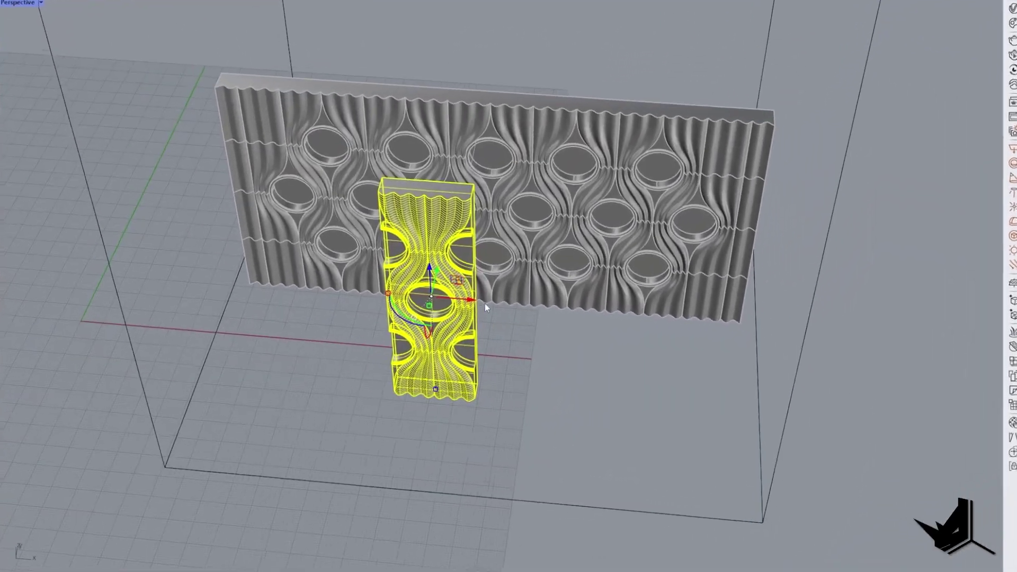
pyautogui.moveTo(514, 314); pyautogui.dragTo(720, 353)
pyautogui.click(564, 354)
pyautogui.moveTo(564, 354); pyautogui.dragTo(532, 231, button='right')
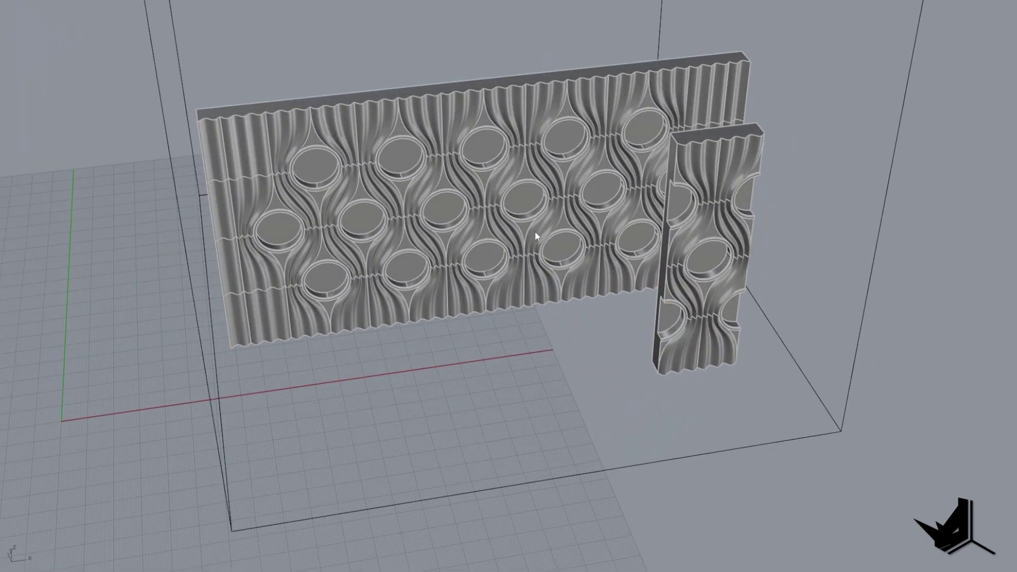
pyautogui.keyDown('shift'); pyautogui.moveTo(364, 227); pyautogui.dragTo(337, 265, button='right'); pyautogui.keyUp('shift')
pyautogui.scroll(-5, 337, 270)
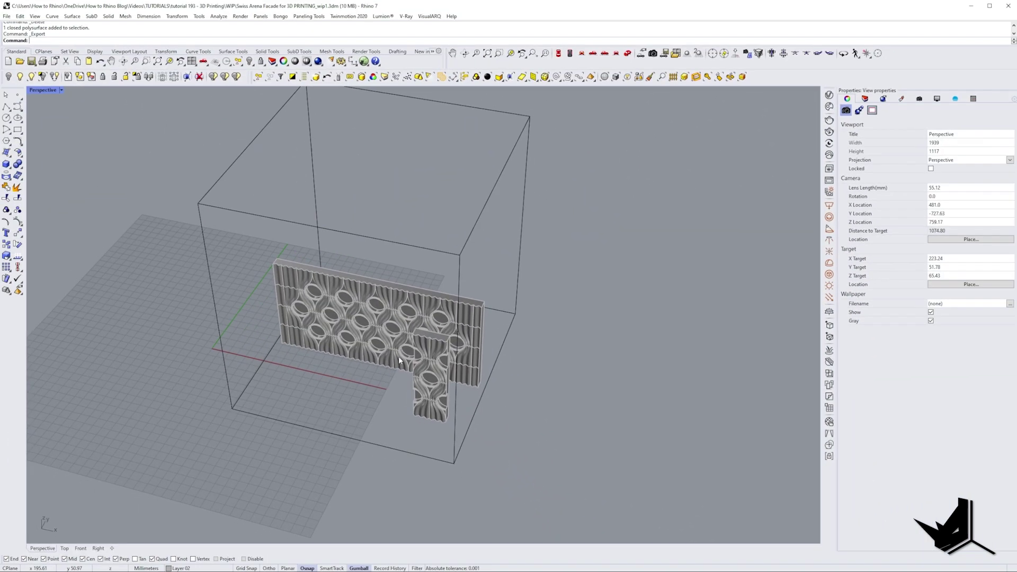
# Step: Export the small strip as an STL file named Layer Width Test v1 in the stl export folder, accepting the default mesh options
pyautogui.click(430, 374)
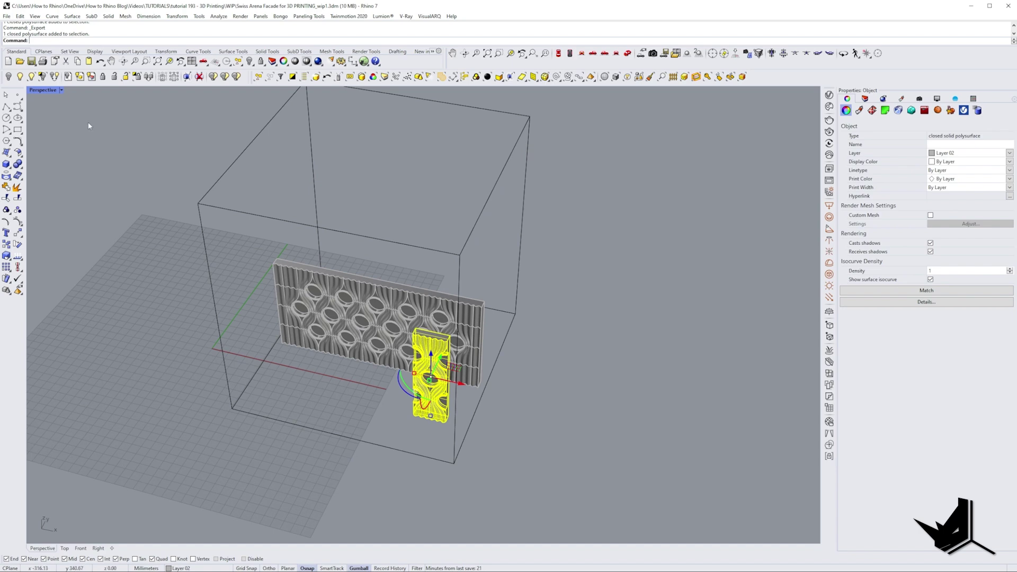
pyautogui.click(7, 15)
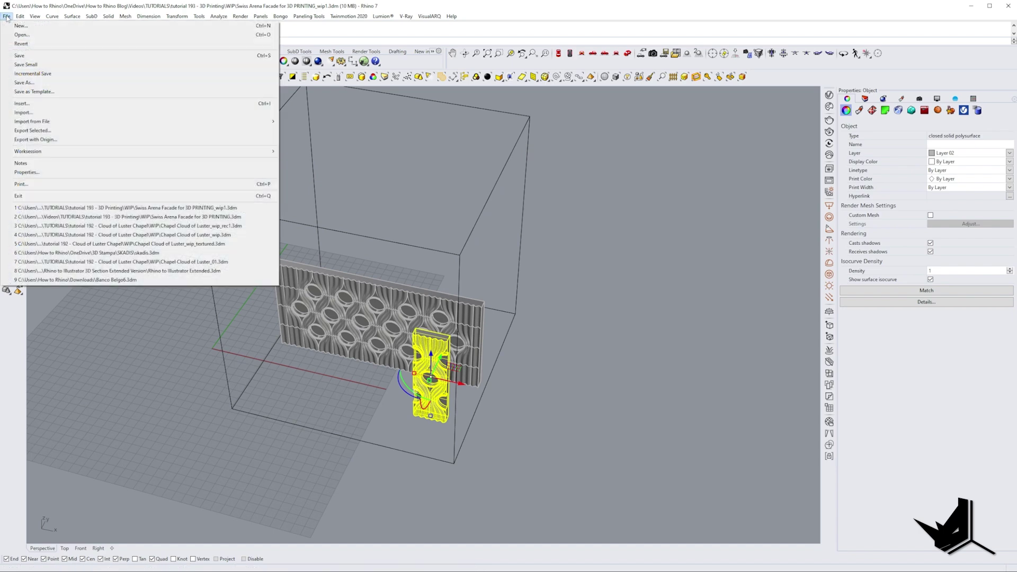
pyautogui.click(77, 131)
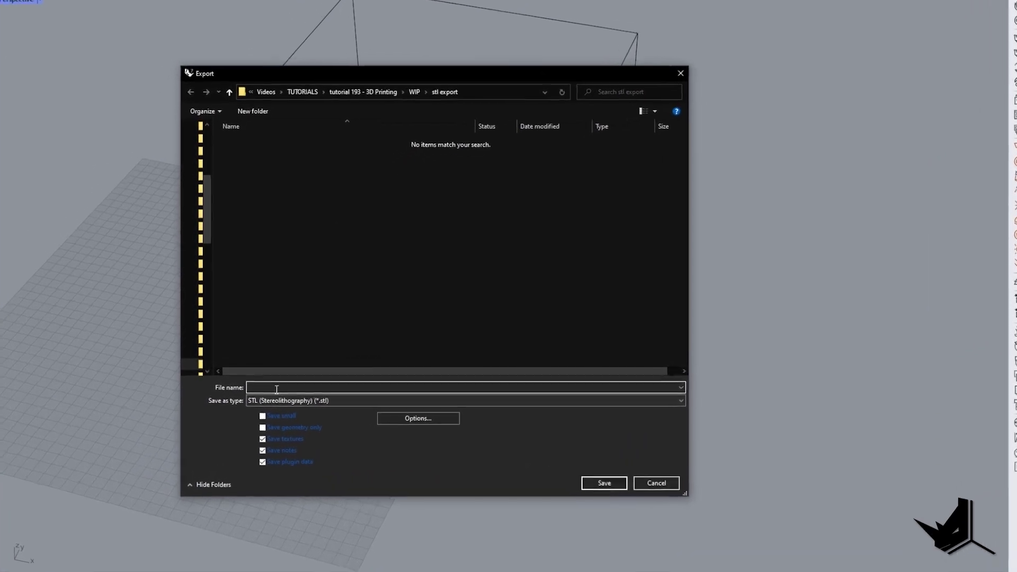
pyautogui.click(262, 405)
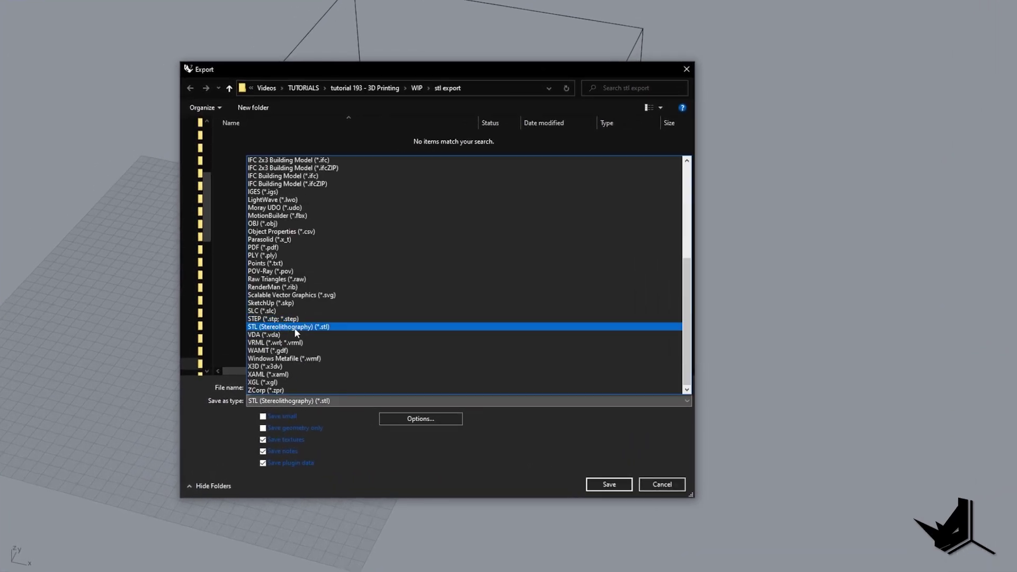
pyautogui.click(303, 326)
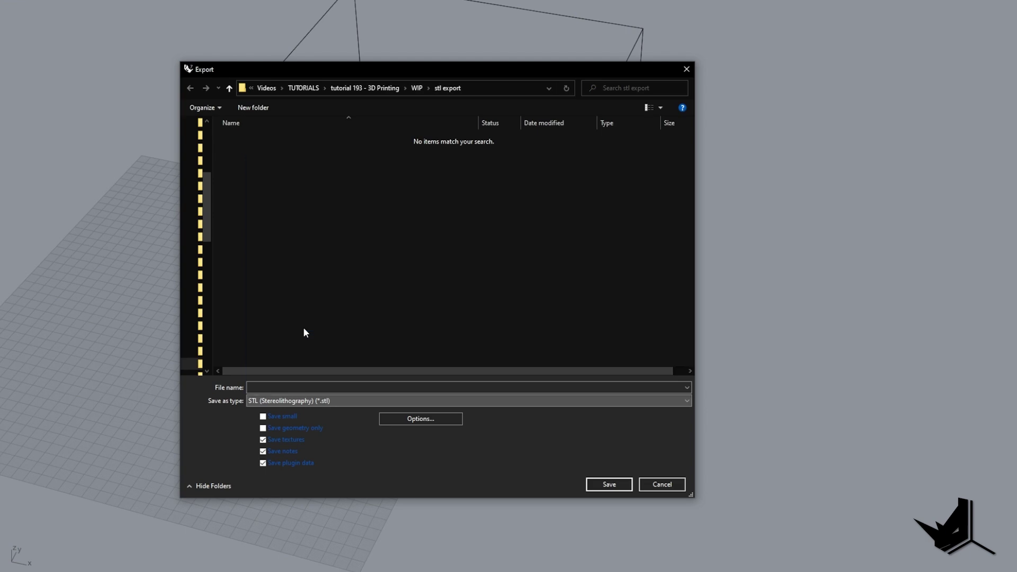
pyautogui.click(311, 387)
pyautogui.write('Layer Width Tes')
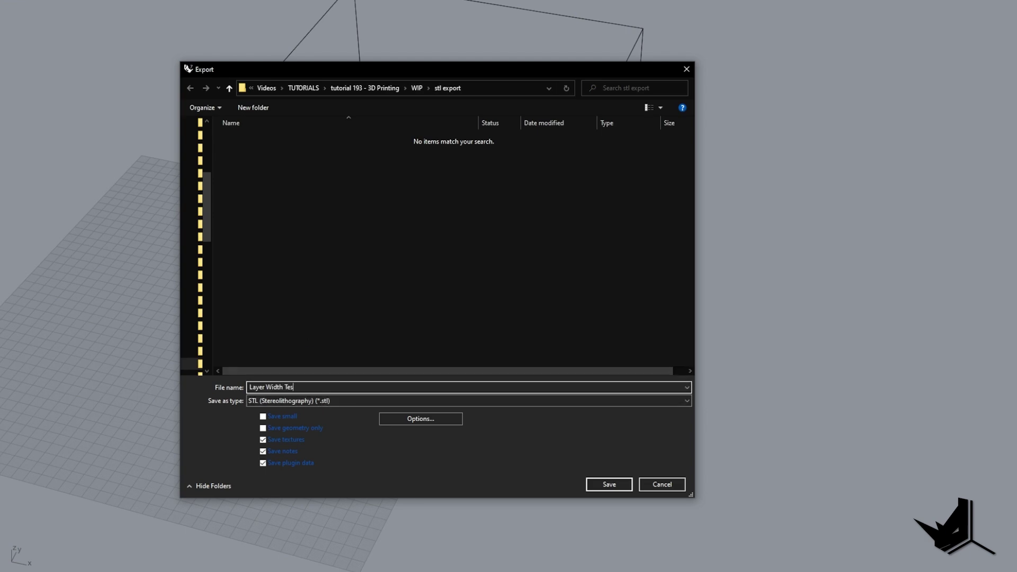
pyautogui.press('Return')
pyautogui.press('Return')
pyautogui.press('Return')
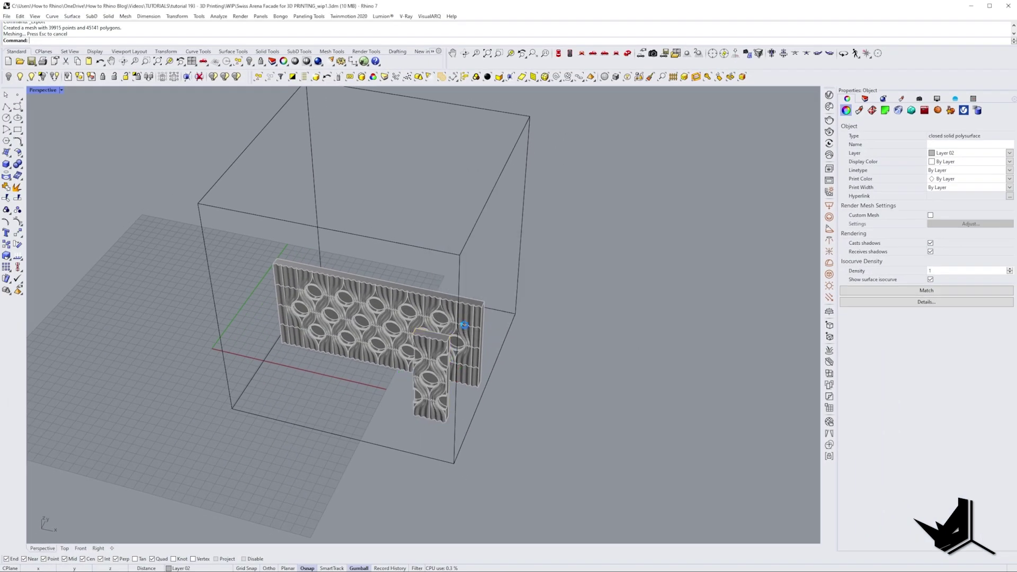
pyautogui.moveTo(396, 351); pyautogui.dragTo(339, 333, button='right')
pyautogui.scroll(4, 327, 305)
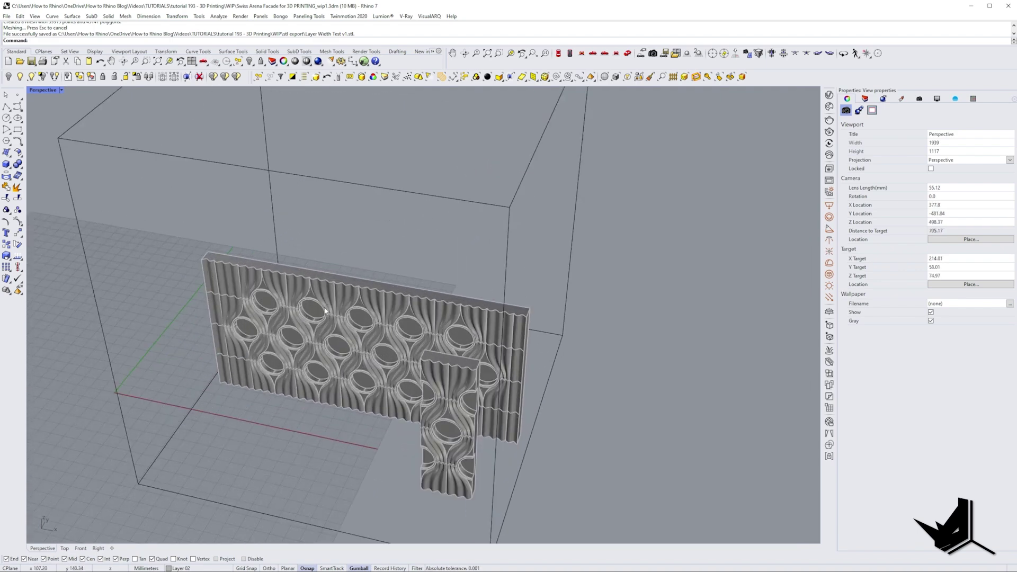
# Step: Export the full facade panel as an STL file named Facade v1 in the stl export folder
pyautogui.scroll(-2, 324, 307)
pyautogui.click(325, 307)
pyautogui.click(6, 16)
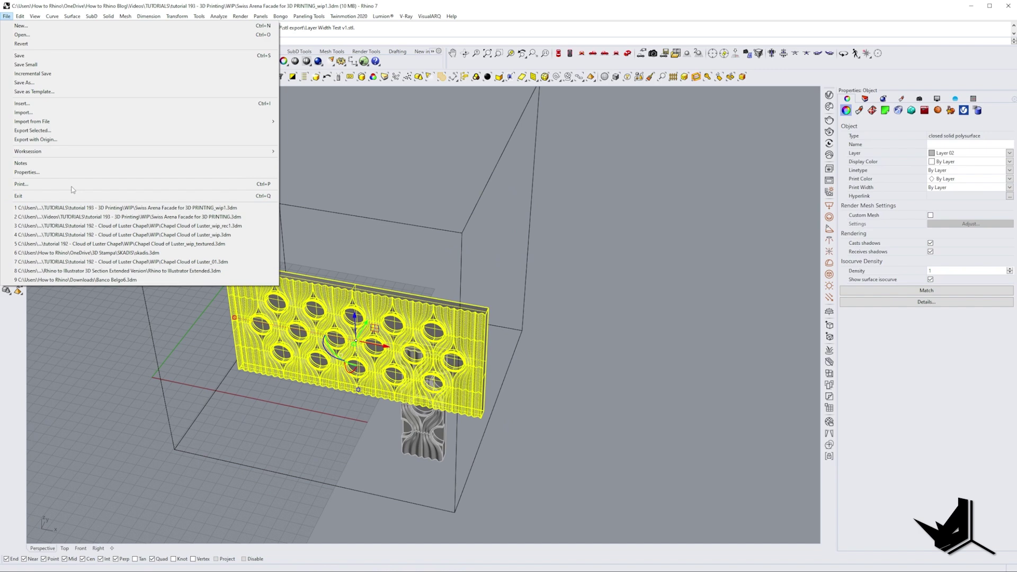
pyautogui.click(42, 130)
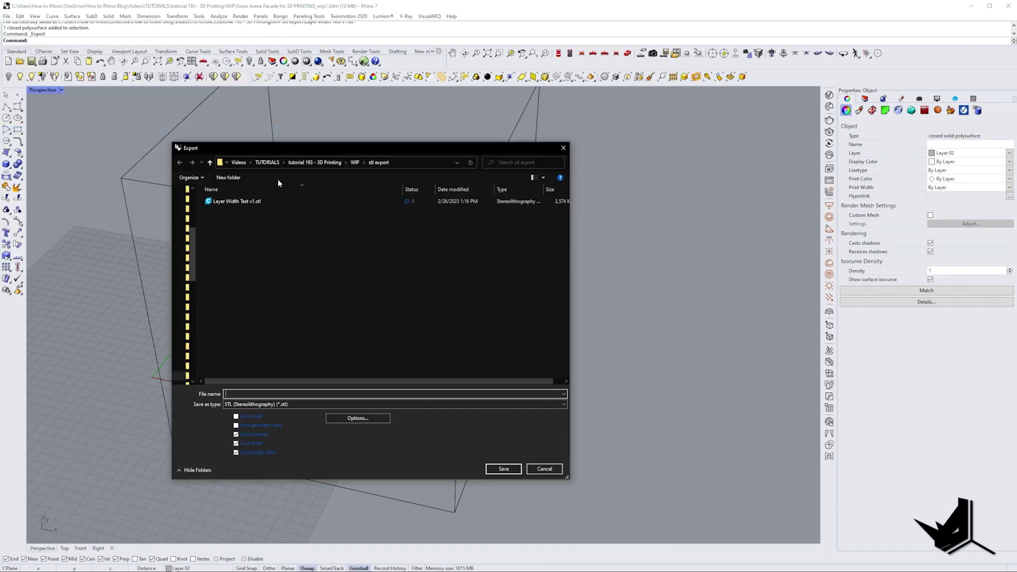
pyautogui.write('Facade v1')
pyautogui.press('Return')
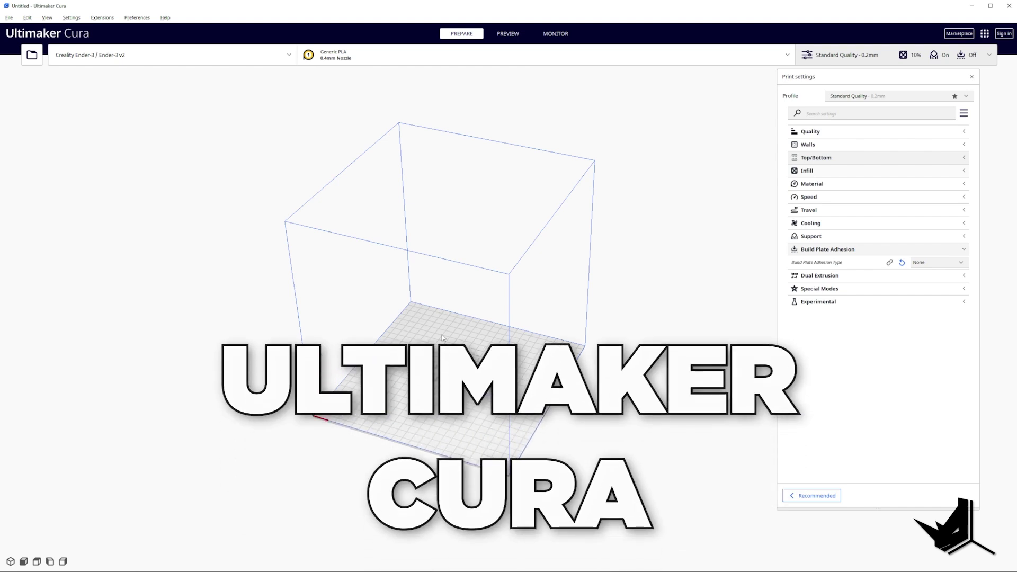
# Step: Switch to Ultimaker Cura, expand the Material print settings and load Facade v1.stl onto the Ender-3 build plate
pyautogui.click(964, 184)
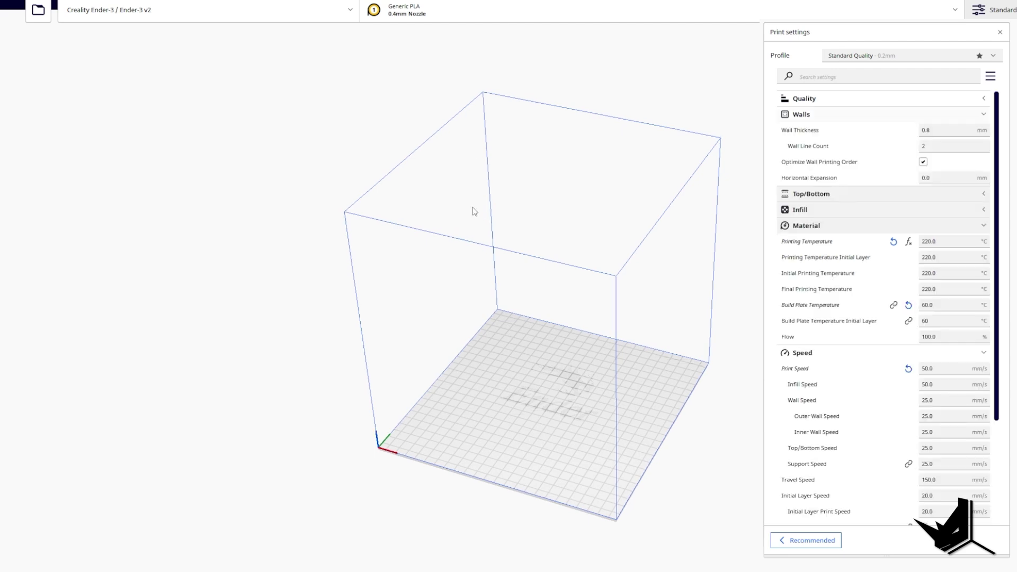
pyautogui.click(38, 10)
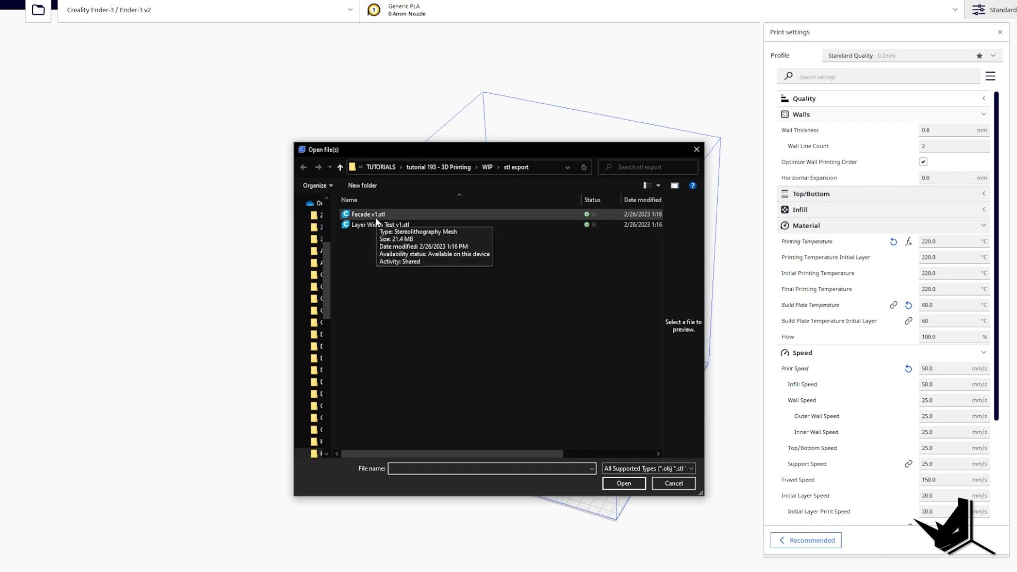
pyautogui.click(373, 216)
pyautogui.click(645, 482)
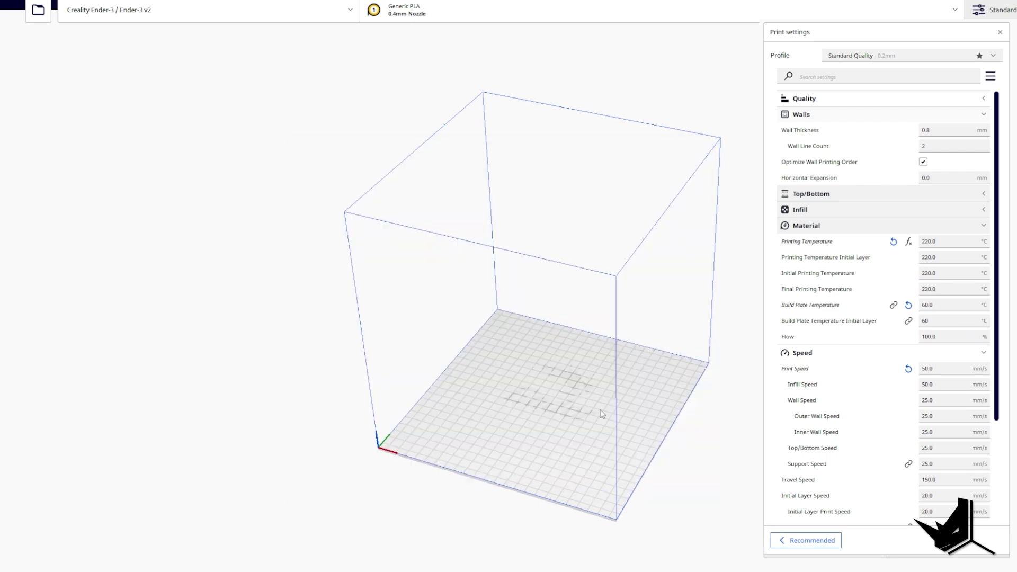
pyautogui.moveTo(625, 410); pyautogui.dragTo(591, 412, button='right')
pyautogui.scroll(4, 549, 408)
pyautogui.moveTo(516, 447); pyautogui.dragTo(559, 350, button='middle')
pyautogui.moveTo(535, 333); pyautogui.dragTo(678, 324, button='right')
pyautogui.moveTo(594, 307); pyautogui.dragTo(489, 332, button='right')
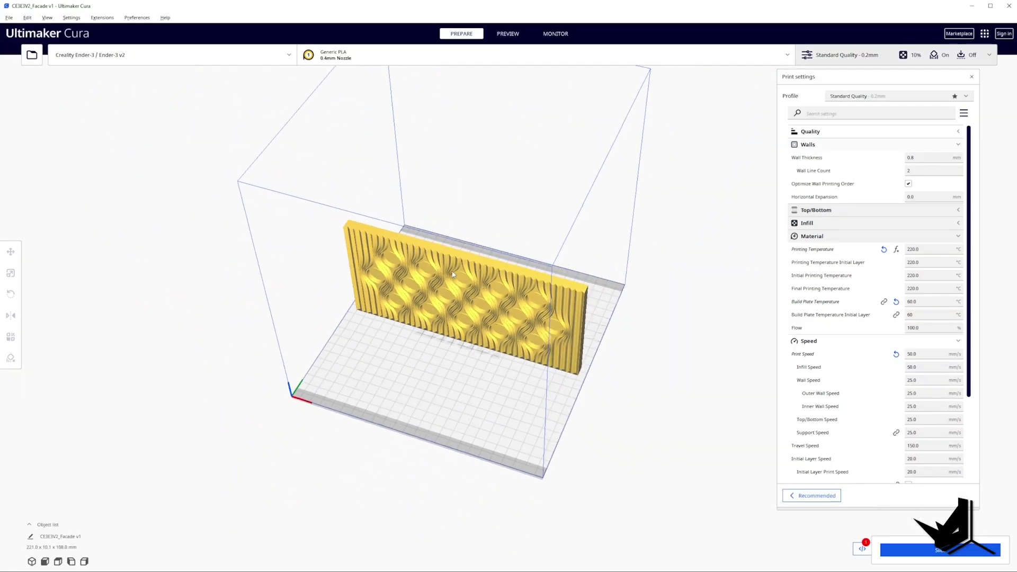
# Step: Move the facade panel along X until it extends beyond the edge of the build plate
pyautogui.click(425, 271)
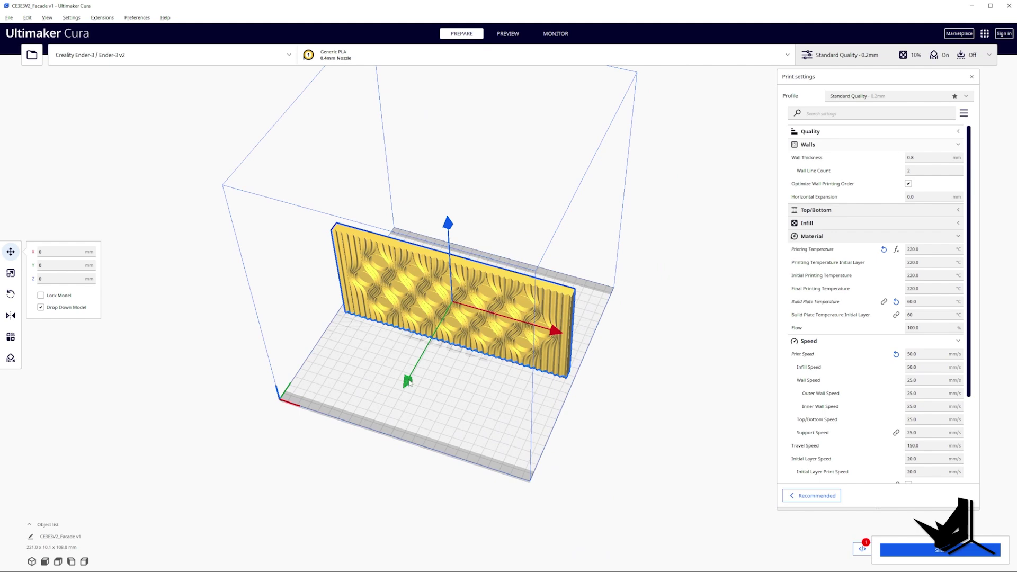
pyautogui.moveTo(563, 335); pyautogui.dragTo(602, 346)
pyautogui.click(714, 351)
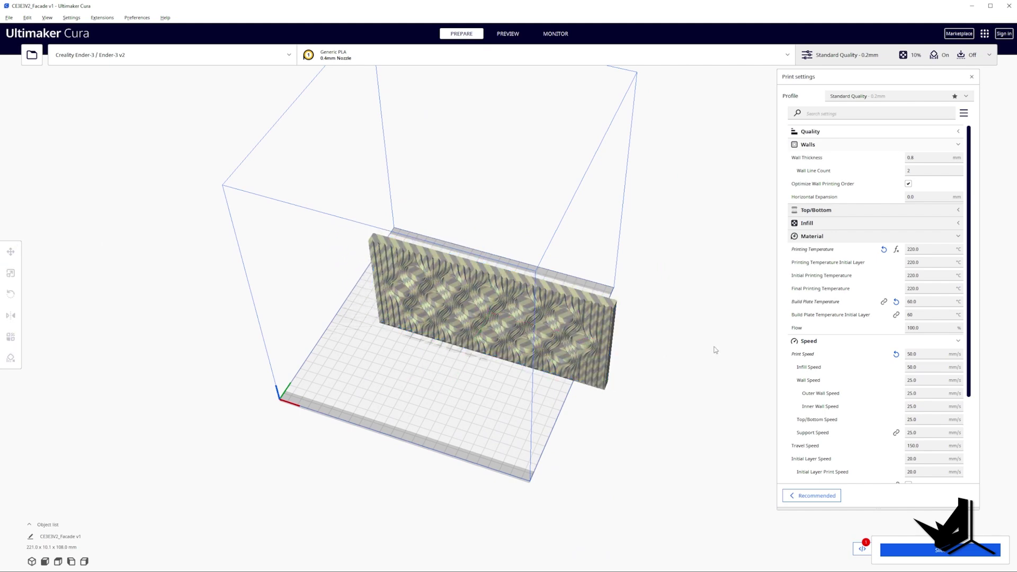
pyautogui.scroll(5, 573, 307)
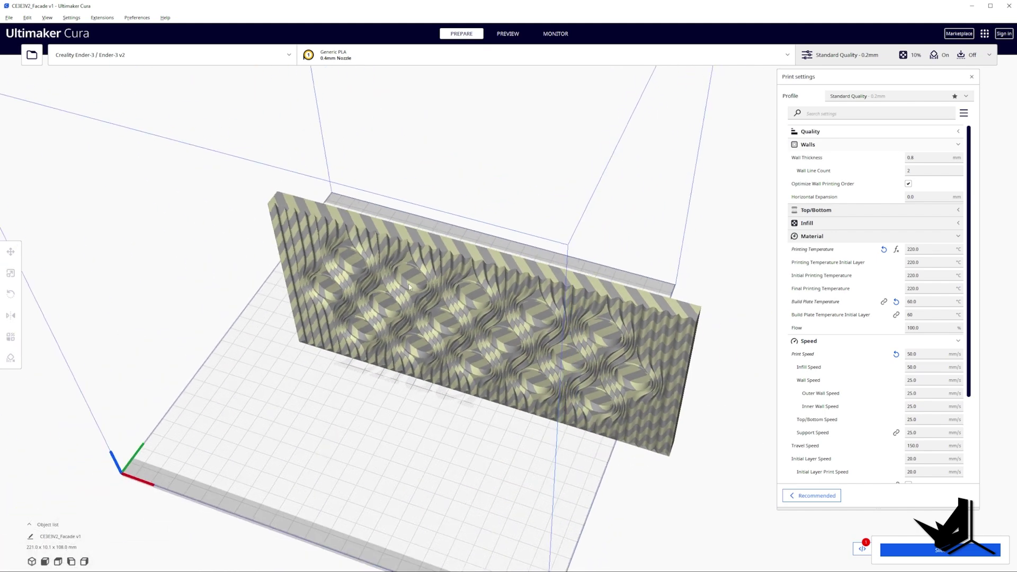
# Step: Move the facade panel back along X inside the printable area, to an X position of about 2 mm
pyautogui.click(438, 275)
pyautogui.moveTo(580, 360); pyautogui.dragTo(523, 342)
pyautogui.click(334, 391)
pyautogui.scroll(-4, 334, 391)
pyautogui.moveTo(386, 372); pyautogui.dragTo(529, 375, button='middle')
pyautogui.moveTo(465, 397); pyautogui.dragTo(530, 387, button='right')
pyautogui.scroll(3, 575, 345)
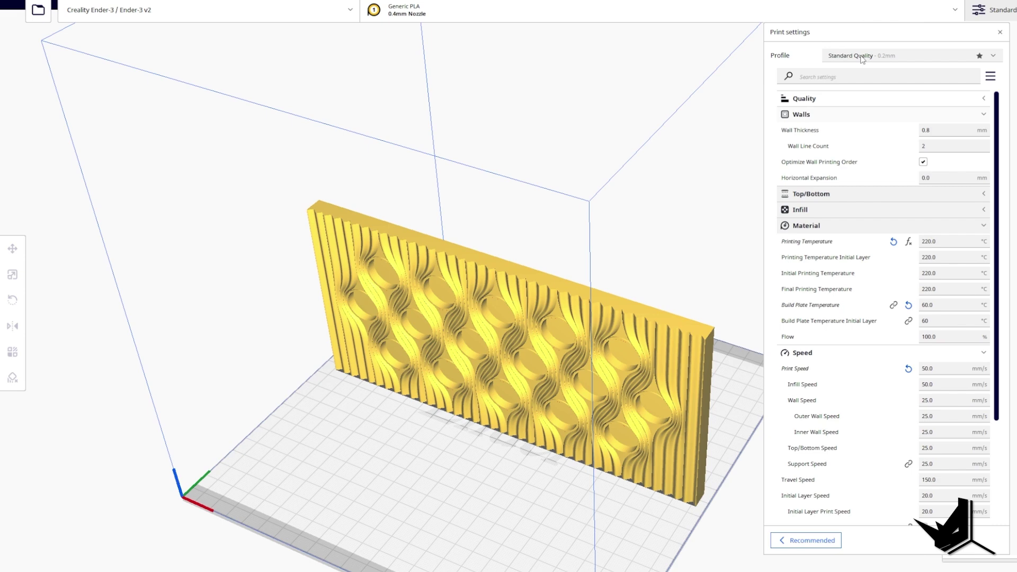
# Step: Load Layer Width Test v1.stl and place the strip in front of the facade panel, about 63 mm from centre along Y
pyautogui.click(993, 56)
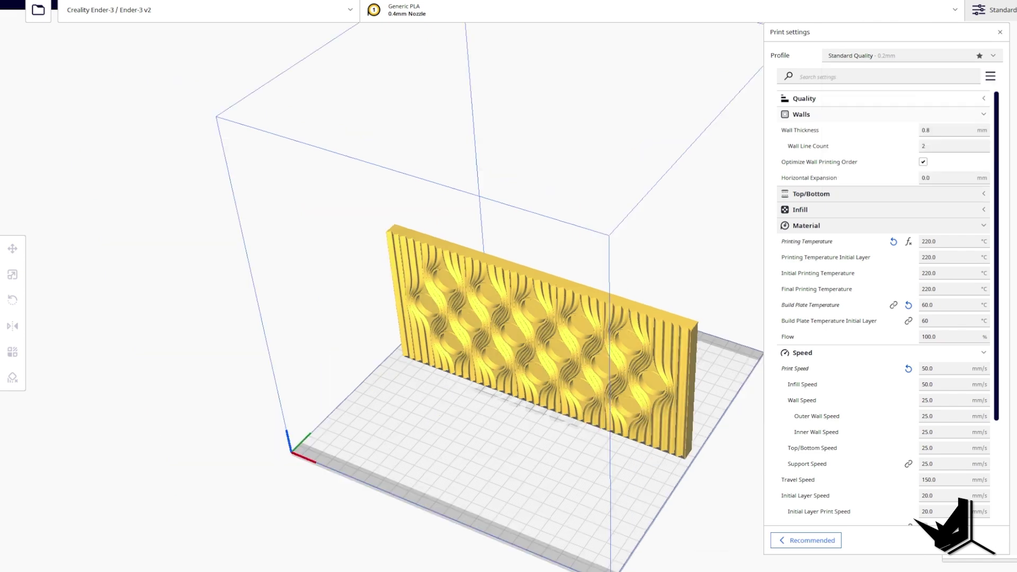
pyautogui.click(38, 10)
pyautogui.doubleClick(381, 216)
pyautogui.click(524, 389)
pyautogui.moveTo(432, 424); pyautogui.dragTo(393, 471)
pyautogui.moveTo(392, 470); pyautogui.dragTo(530, 450, button='right')
pyautogui.click(579, 488)
pyautogui.scroll(3, 530, 450)
pyautogui.moveTo(593, 402); pyautogui.dragTo(659, 284, button='middle')
pyautogui.click(471, 385)
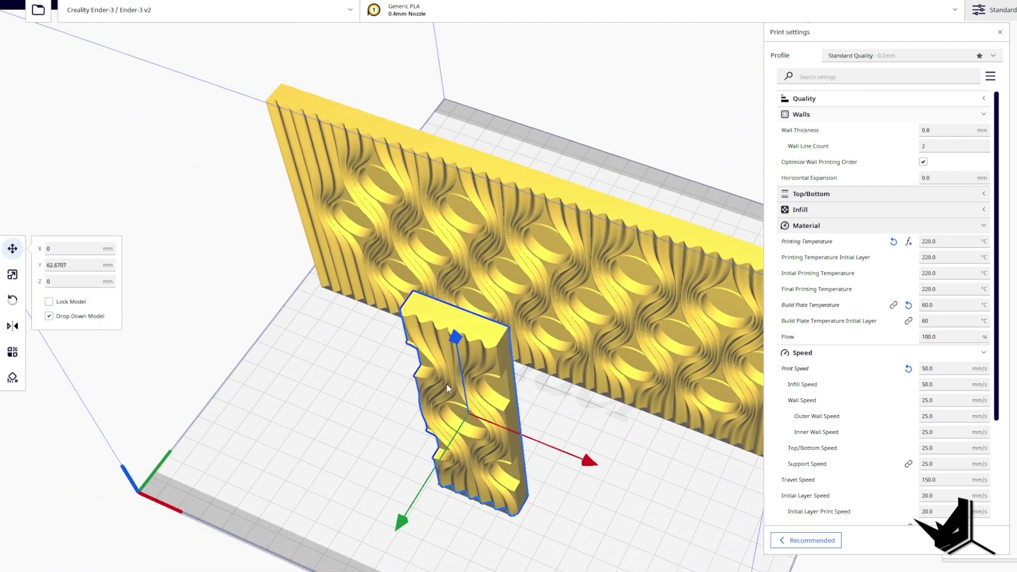
# Step: View the available quality profiles, delete the test strip from the build plate and select the facade panel
pyautogui.click(994, 58)
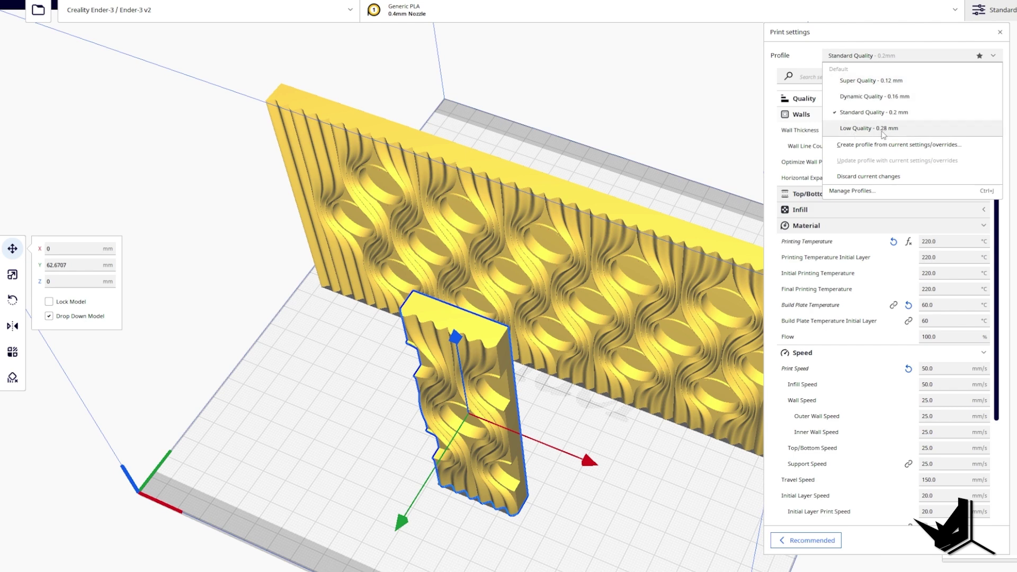
pyautogui.click(443, 383)
pyautogui.press('Delete')
pyautogui.moveTo(530, 365); pyautogui.dragTo(535, 291, button='right')
pyautogui.click(523, 241)
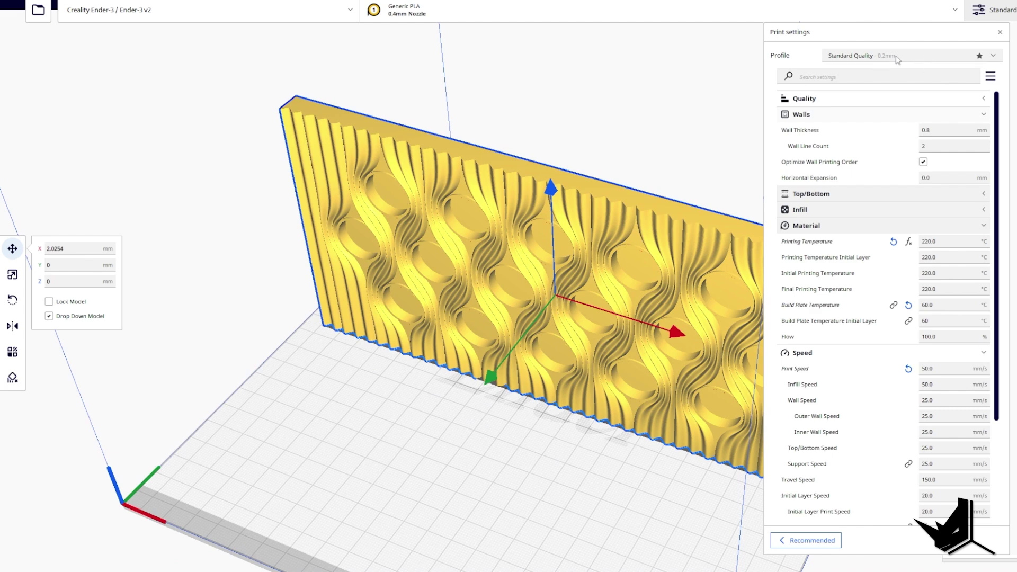
# Step: Review the print settings for layer height and line width, infill density and pattern, print speed, and supports
pyautogui.click(985, 115)
pyautogui.click(986, 163)
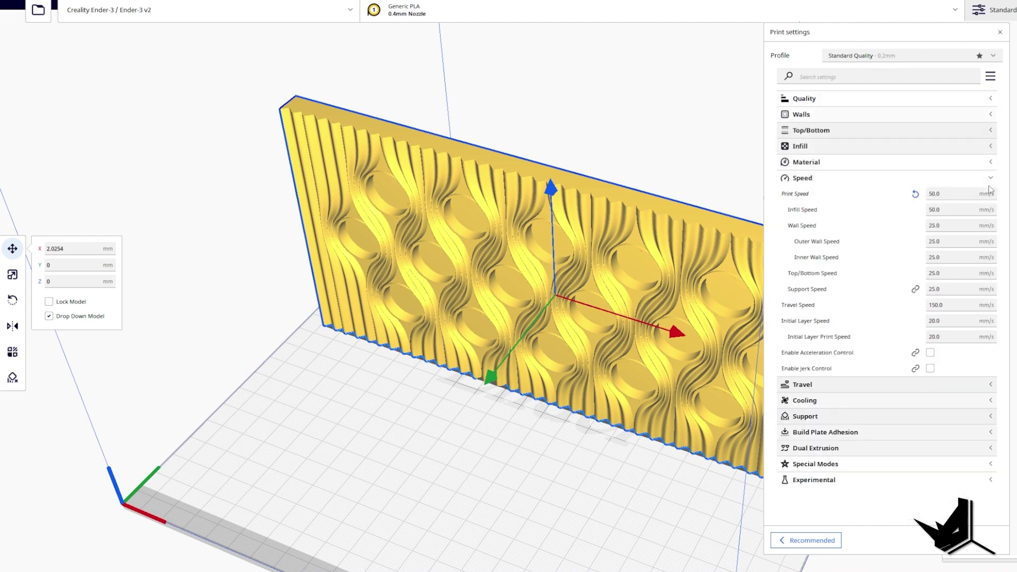
pyautogui.click(986, 179)
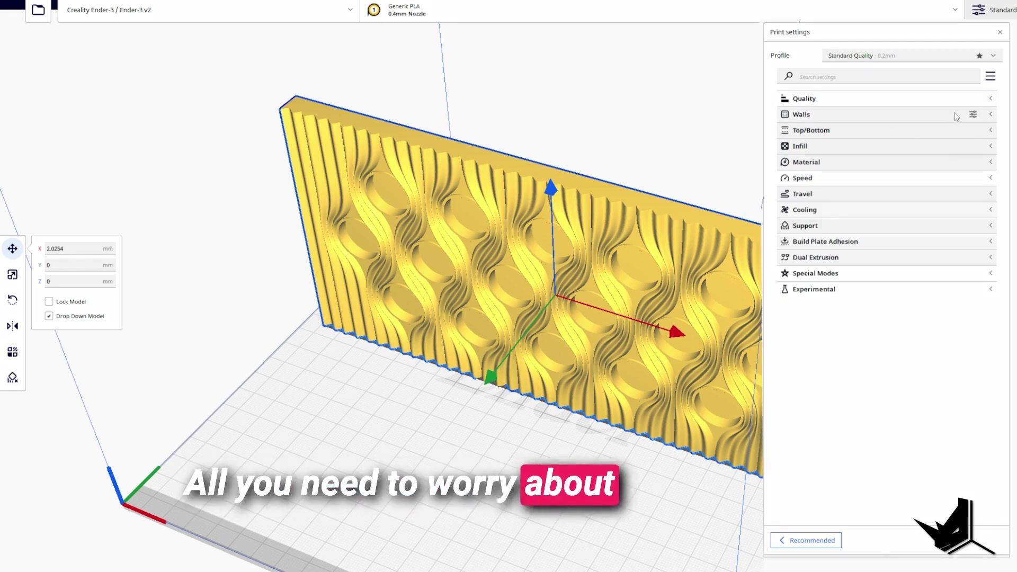
pyautogui.click(991, 100)
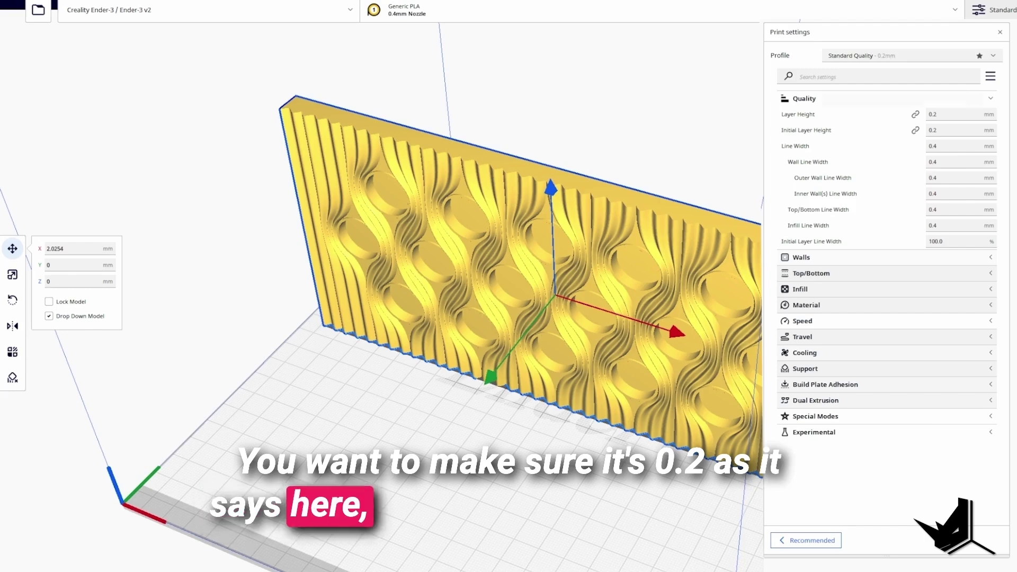
pyautogui.click(973, 99)
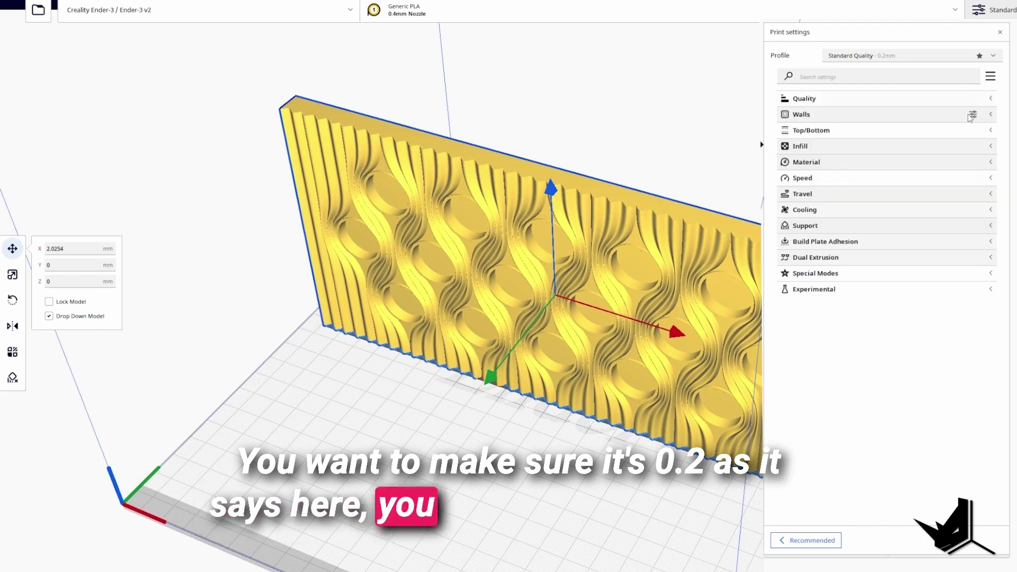
pyautogui.click(992, 147)
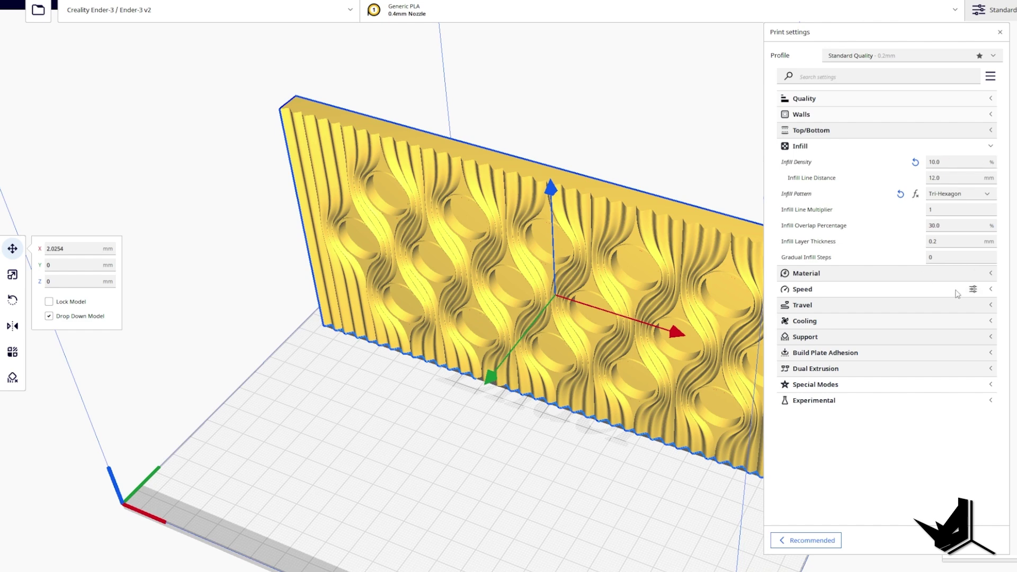
pyautogui.click(991, 290)
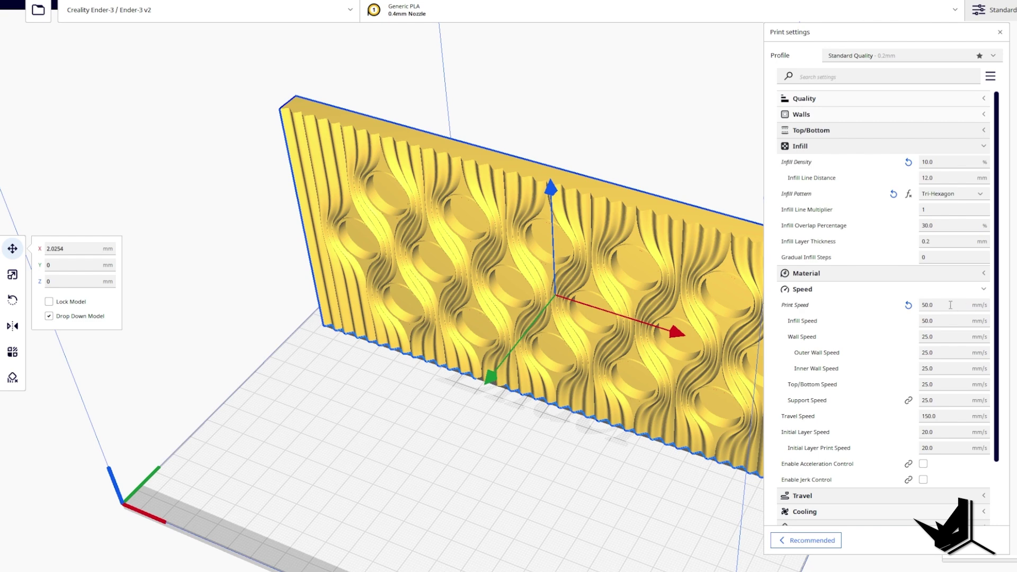
pyautogui.click(984, 290)
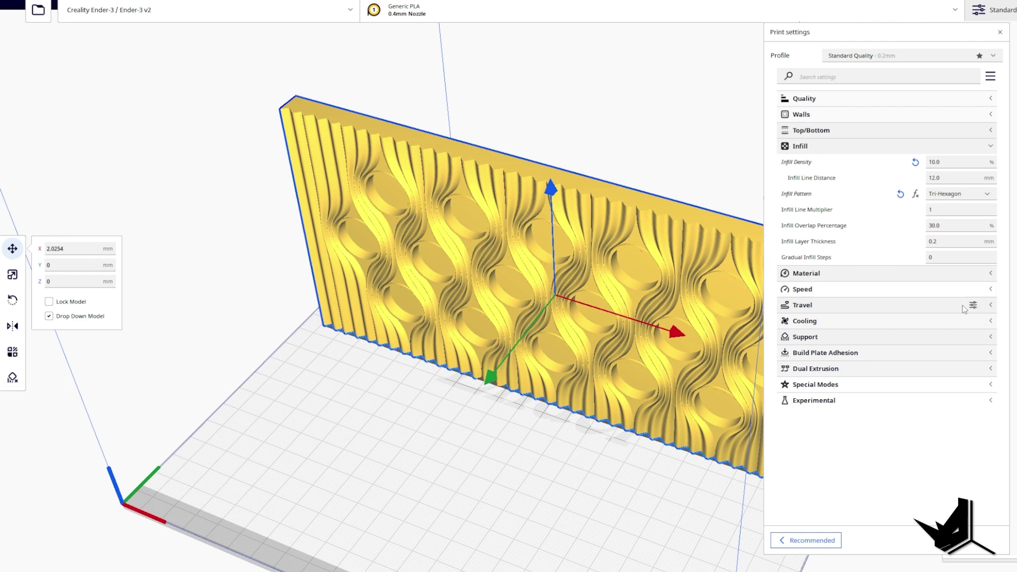
pyautogui.click(991, 338)
pyautogui.scroll(-3, 879, 385)
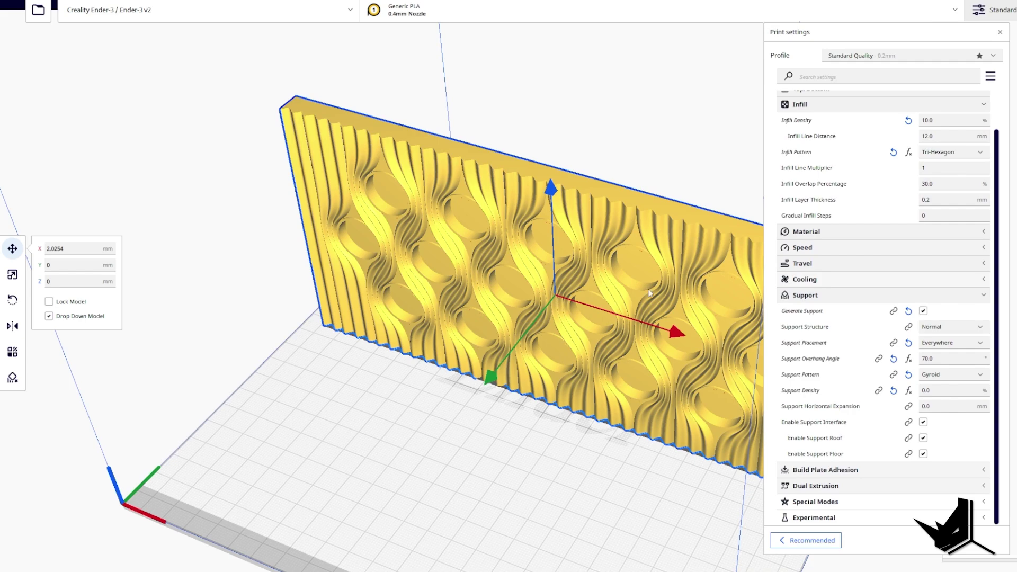
# Step: Examine the overhang areas at the facade's circular recesses from below for where supports are needed
pyautogui.moveTo(665, 306); pyautogui.dragTo(584, 241, button='right')
pyautogui.scroll(5, 595, 256)
pyautogui.scroll(2, 595, 255)
pyautogui.scroll(2, 526, 183)
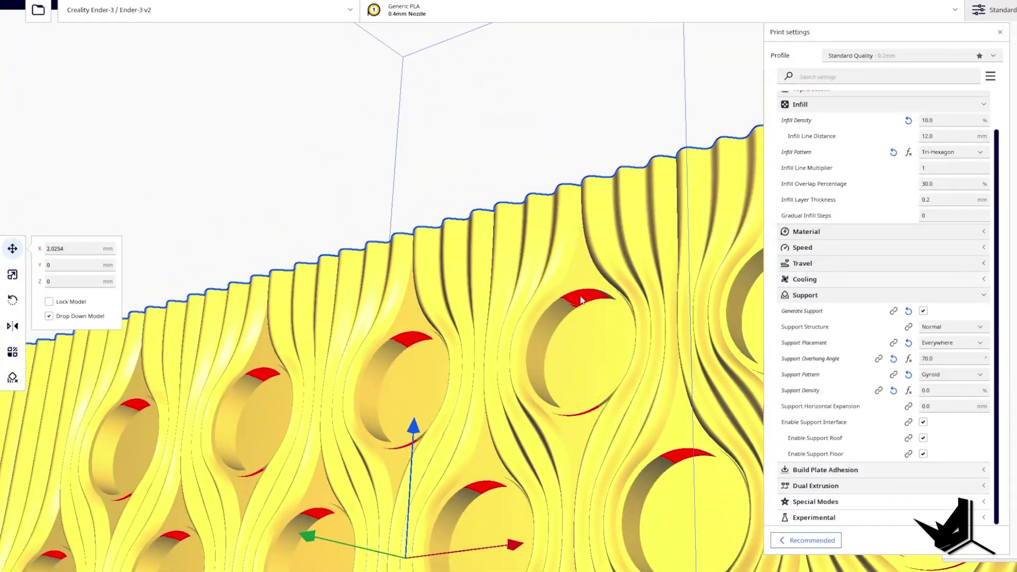
pyautogui.scroll(4, 590, 311)
pyautogui.moveTo(588, 307); pyautogui.dragTo(520, 314, button='right')
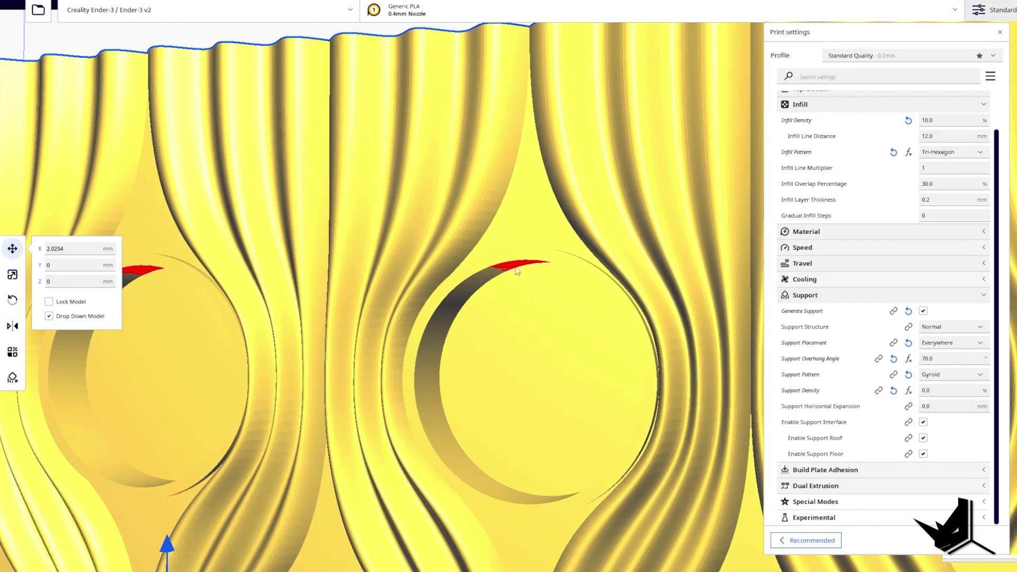
pyautogui.scroll(-2, 518, 271)
pyautogui.moveTo(534, 271); pyautogui.dragTo(562, 310, button='right')
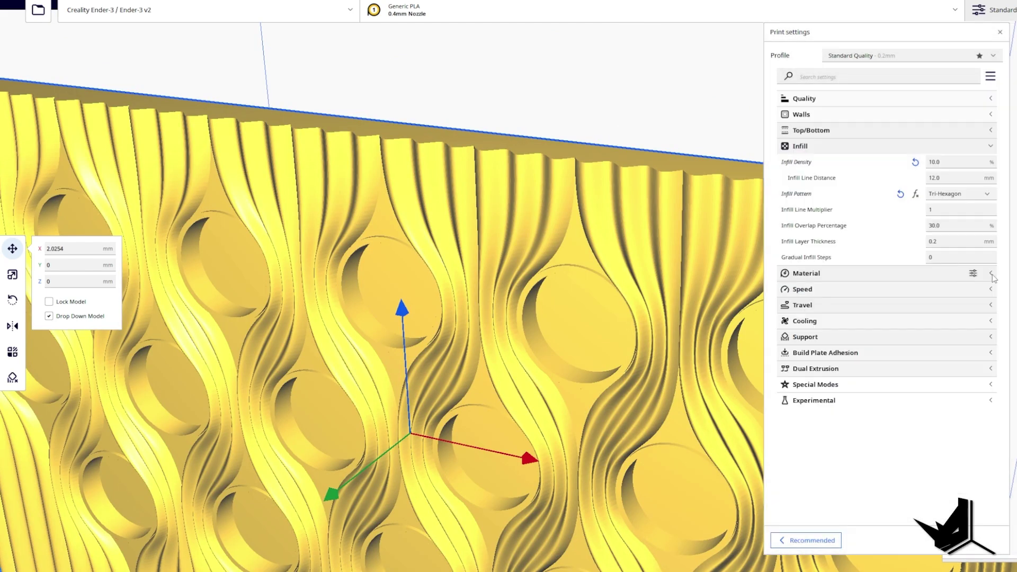
# Step: Expand the Material temperature settings and slice the facade panel with the Standard Quality 0.2 mm profile
pyautogui.click(990, 274)
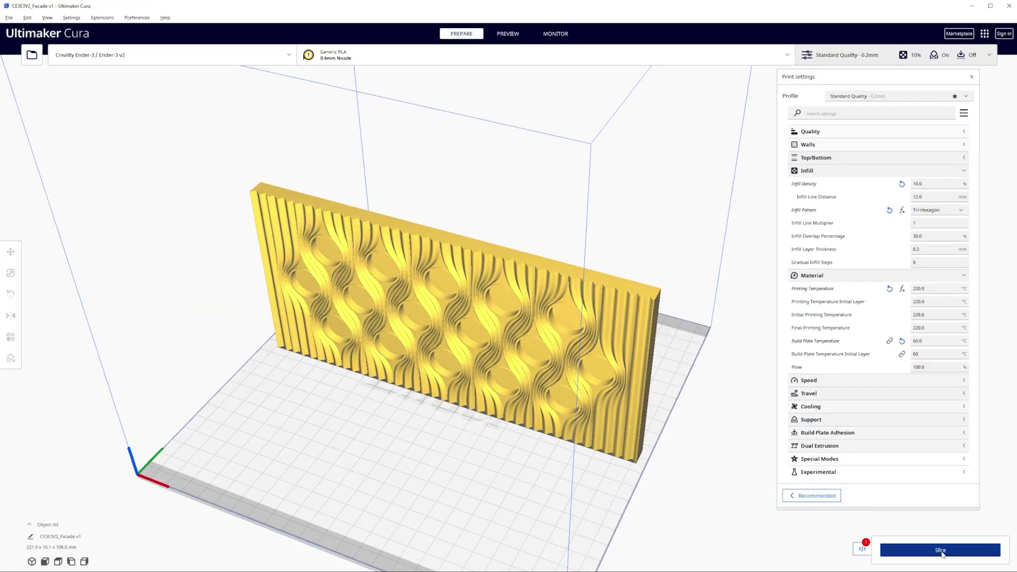
pyautogui.click(941, 551)
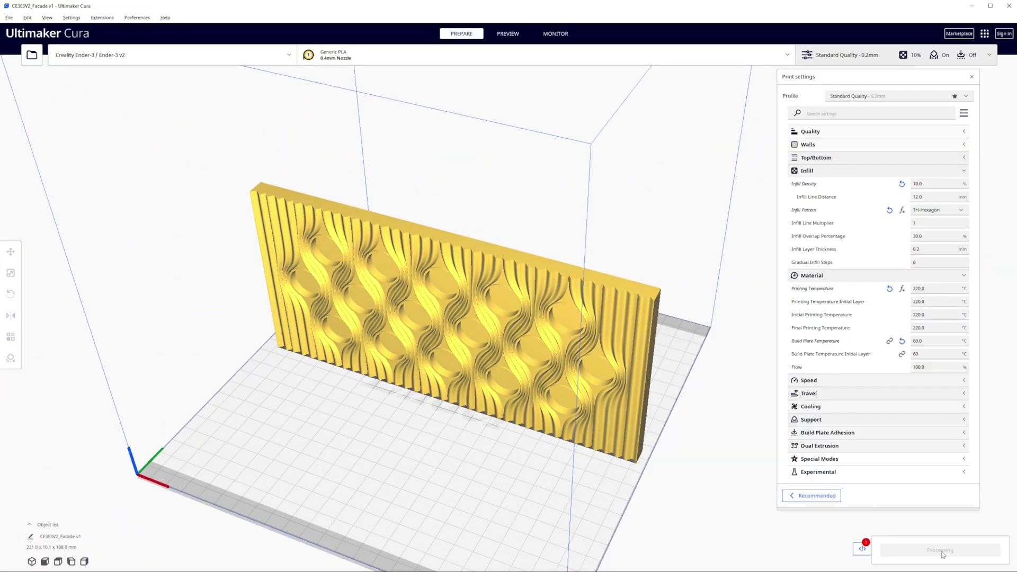
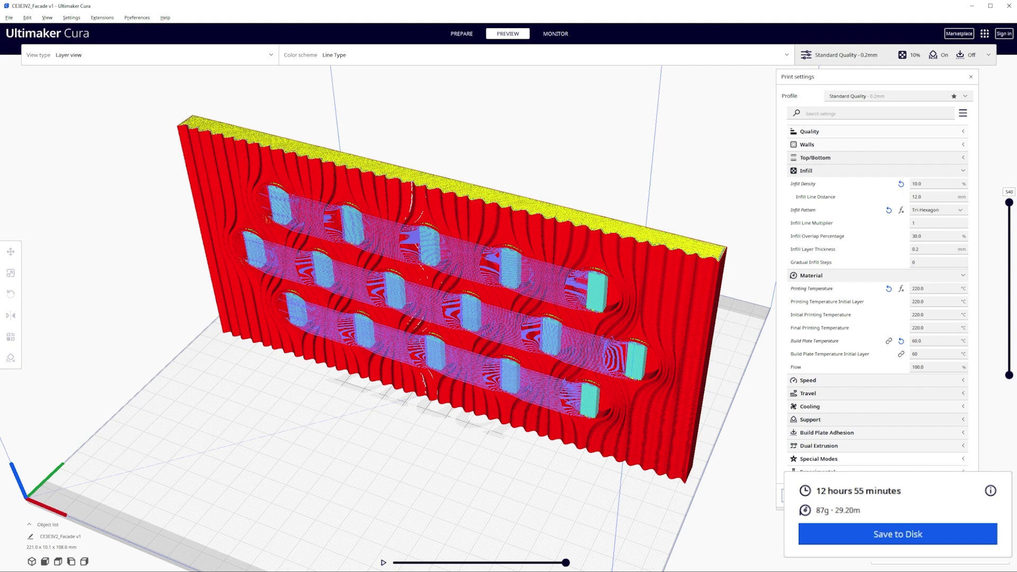
# Step: Lower the visible layers of the sliced preview to layer 49 and inspect the infill near the facade's base
pyautogui.moveTo(1011, 203); pyautogui.dragTo(984, 375)
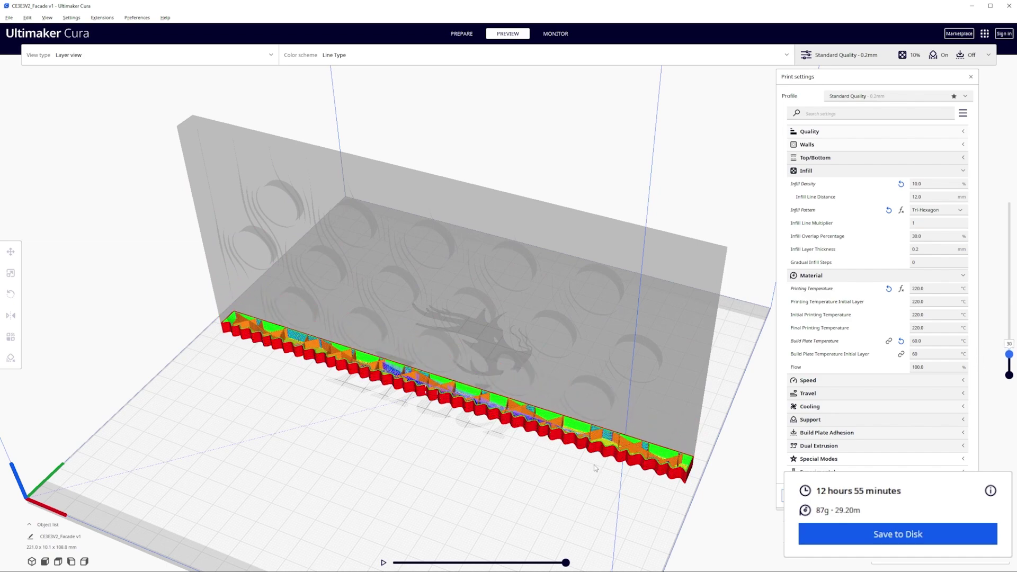
pyautogui.scroll(10, 595, 468)
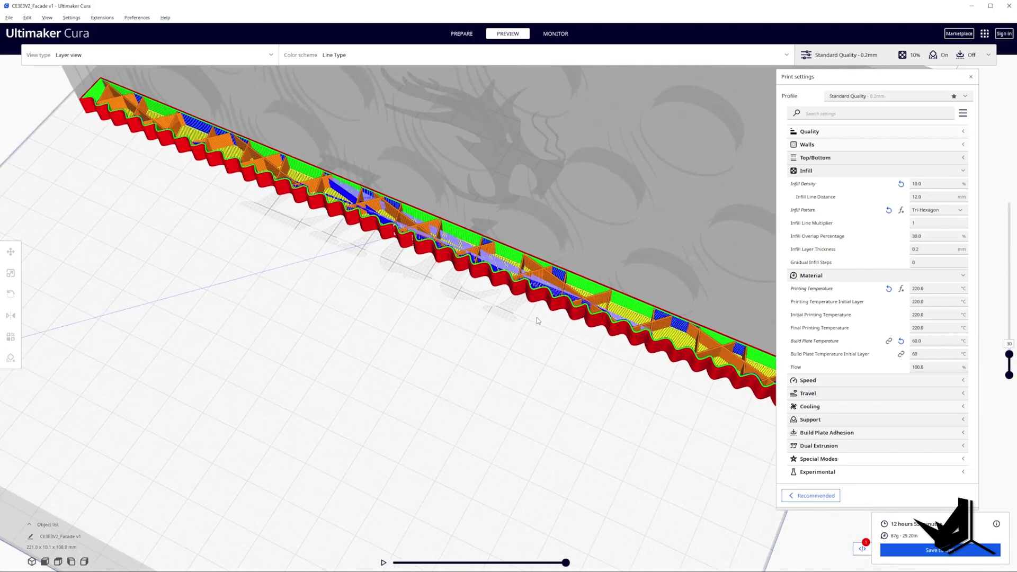
pyautogui.scroll(-3, 537, 320)
pyautogui.moveTo(530, 320); pyautogui.dragTo(498, 429, button='middle')
pyautogui.scroll(3, 498, 429)
pyautogui.moveTo(1008, 356)
pyautogui.mouseDown()
pyautogui.moveTo(1006, 343)
pyautogui.moveTo(1005, 357)
pyautogui.mouseUp()
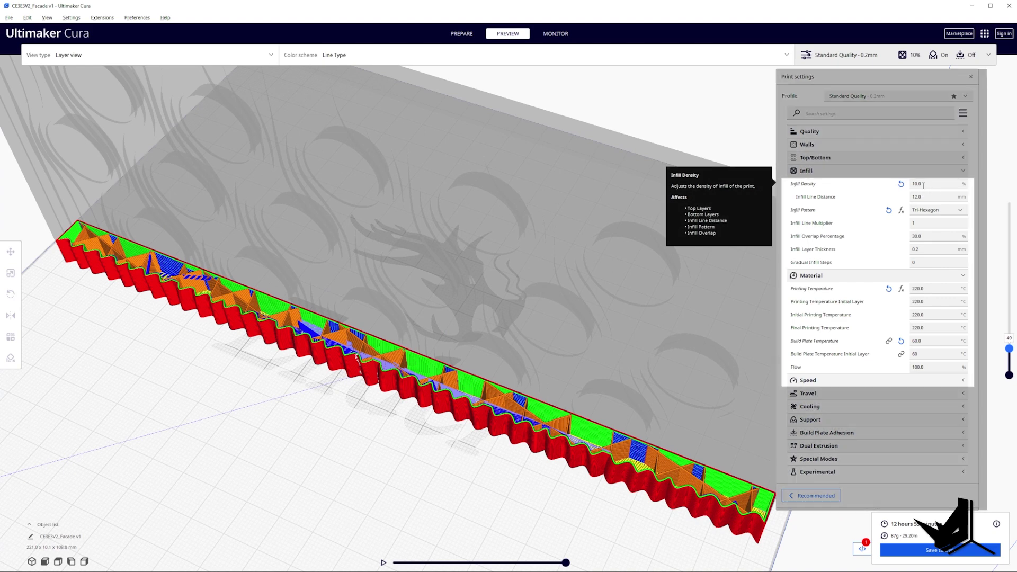
# Step: Set the infill pattern to Cubic and inspect the supports inside the facade's openings in the layer preview
pyautogui.click(958, 216)
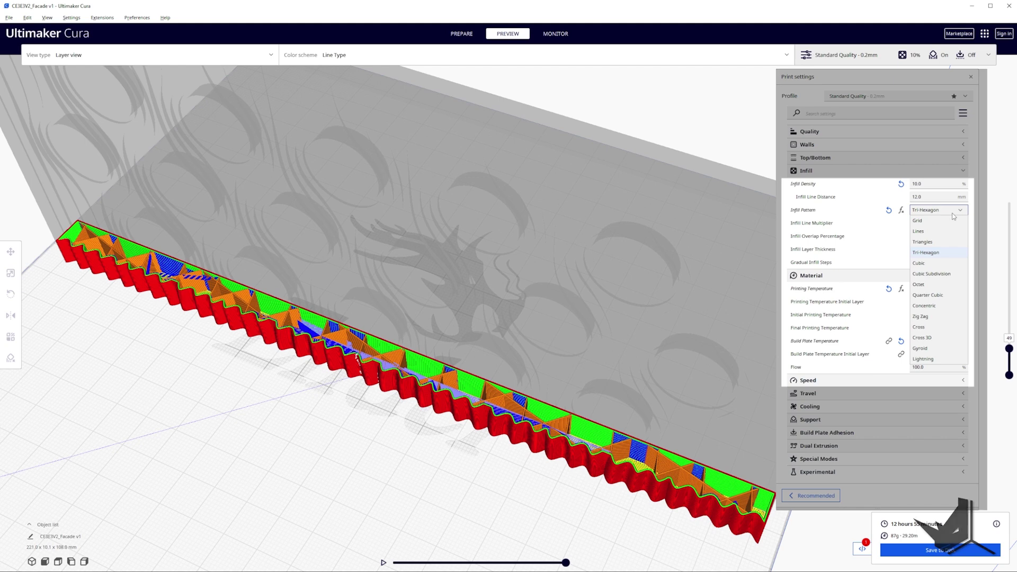
pyautogui.click(925, 267)
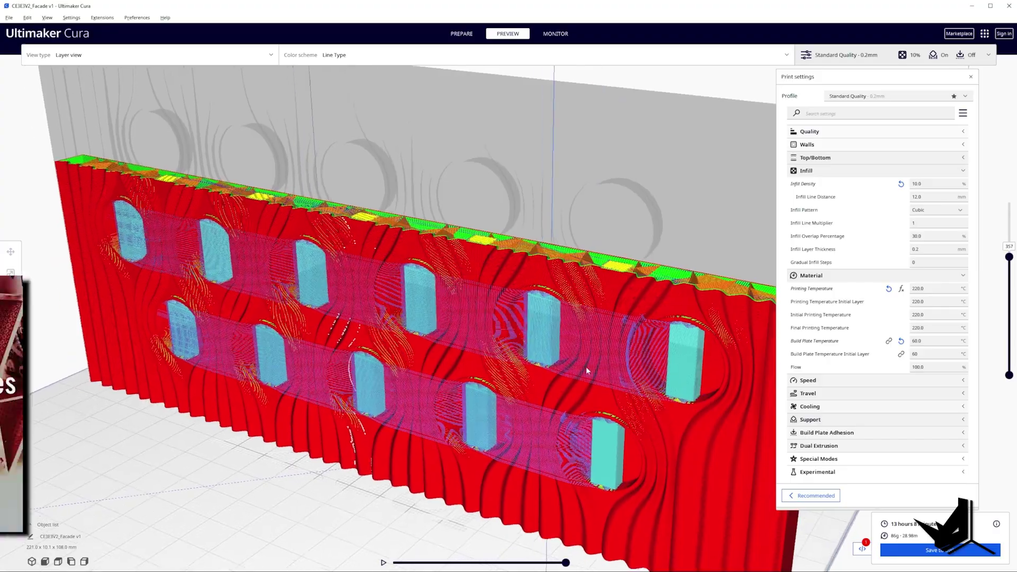
pyautogui.scroll(3, 588, 379)
pyautogui.moveTo(654, 315); pyautogui.dragTo(697, 322, button='right')
pyautogui.moveTo(697, 322); pyautogui.dragTo(742, 424, button='middle')
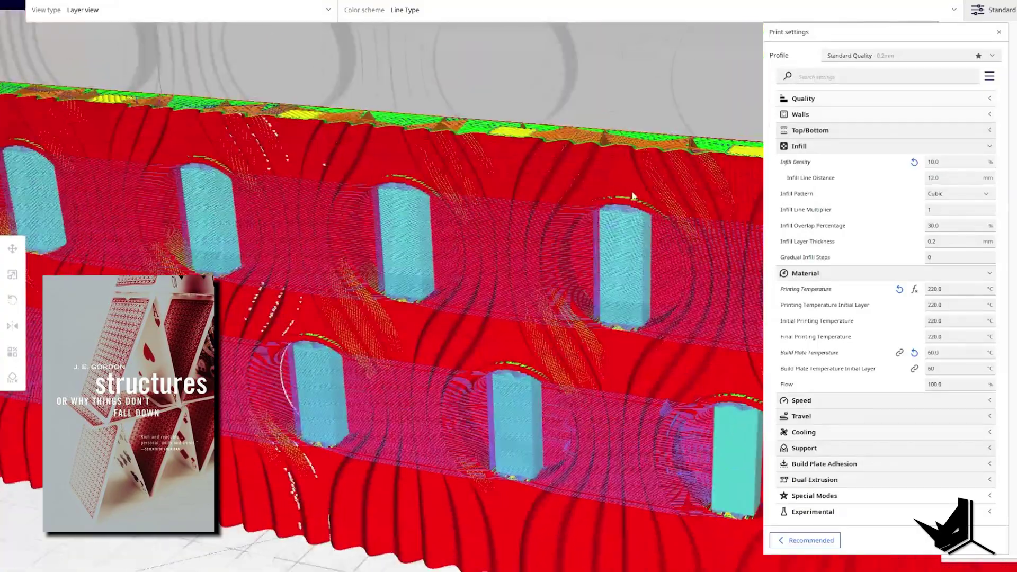
# Step: Inspect the supports in the facade's openings up close and expand the Support settings to review their options
pyautogui.scroll(2, 629, 225)
pyautogui.scroll(2, 634, 240)
pyautogui.scroll(-2, 639, 241)
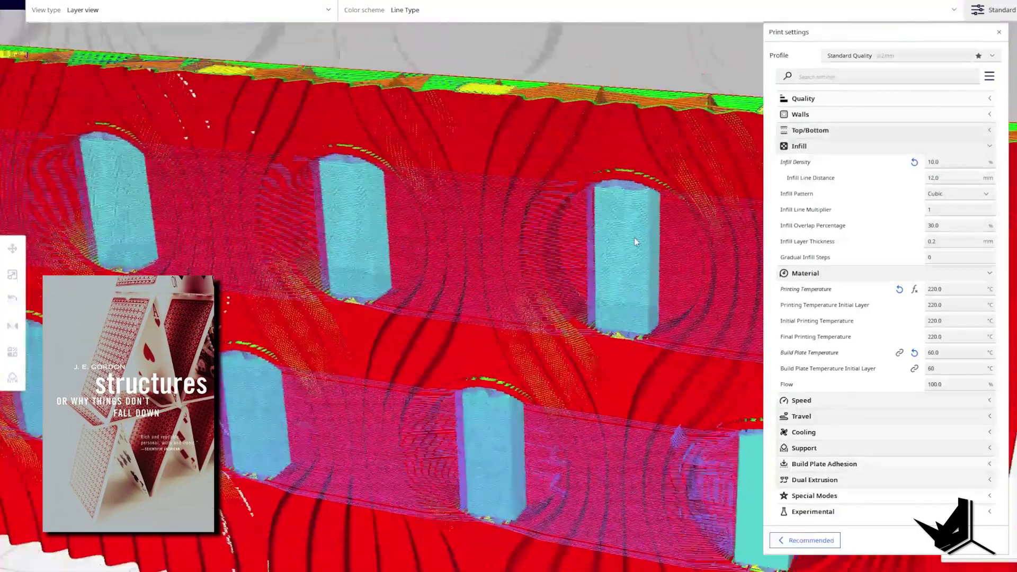
pyautogui.moveTo(636, 238); pyautogui.dragTo(633, 205, button='right')
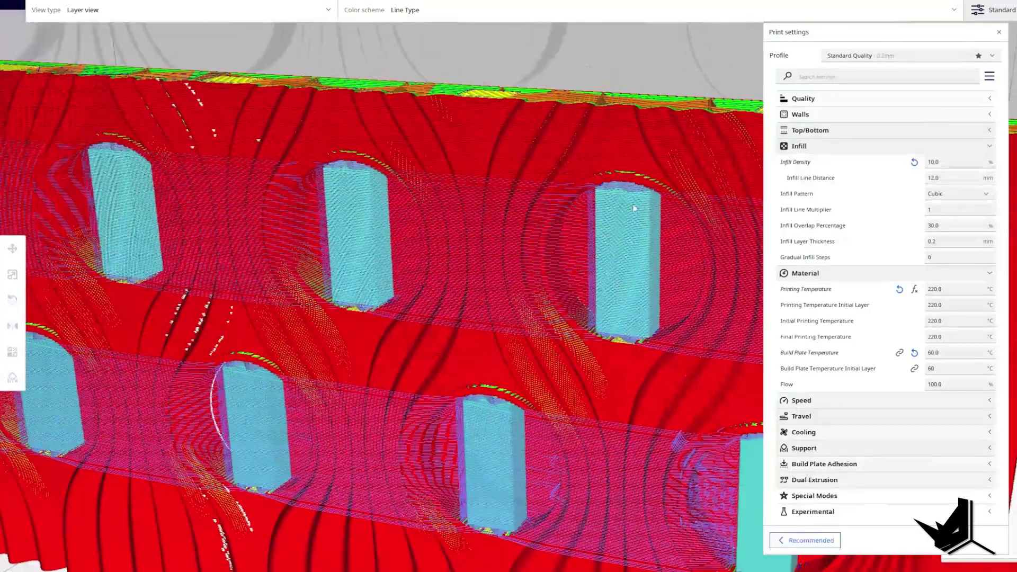
pyautogui.click(899, 454)
pyautogui.scroll(-5, 932, 458)
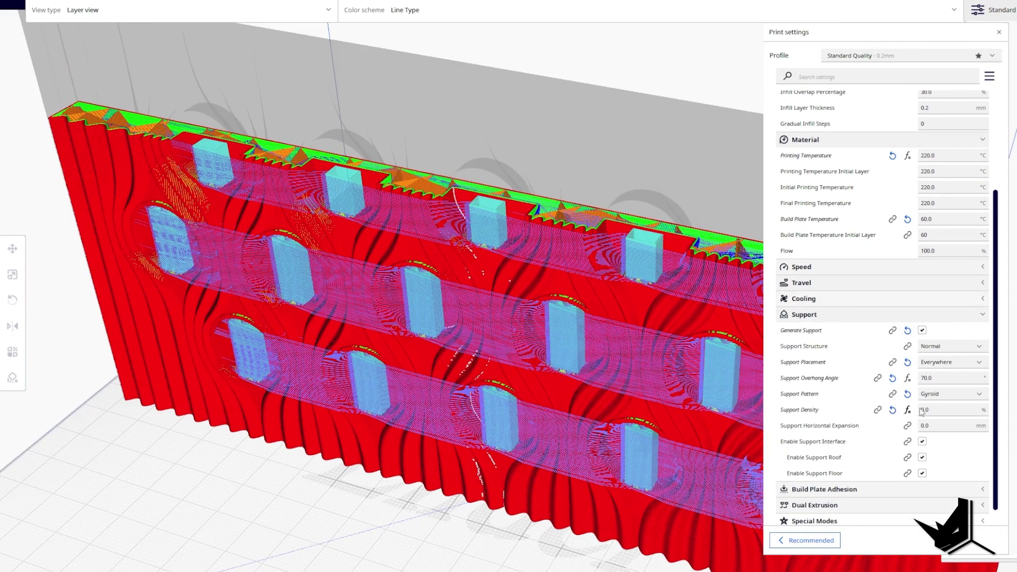
# Step: Examine the inside of the cut-open supports in the facade's upper row of openings from above and from the front
pyautogui.scroll(10, 652, 240)
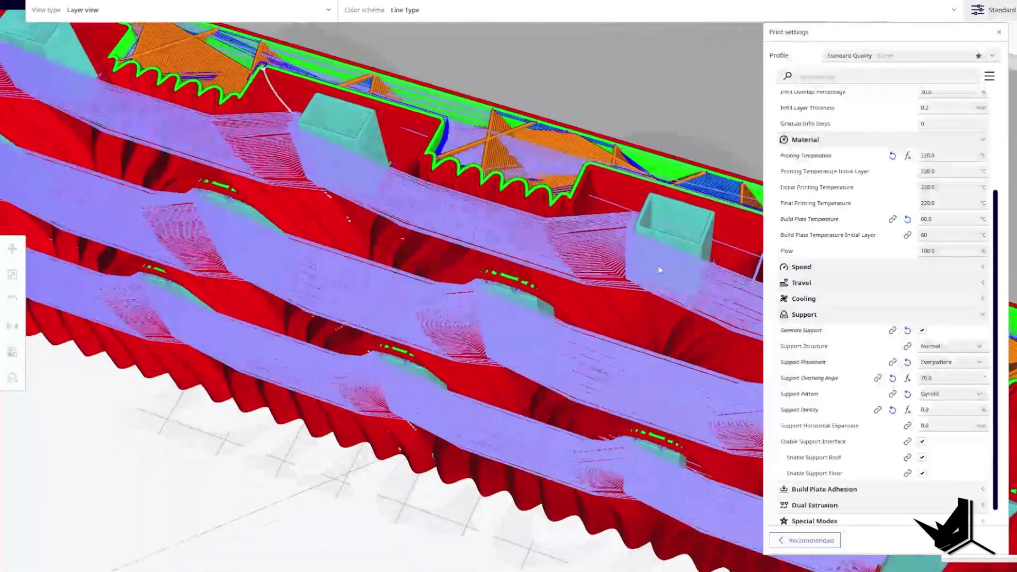
pyautogui.scroll(5, 632, 268)
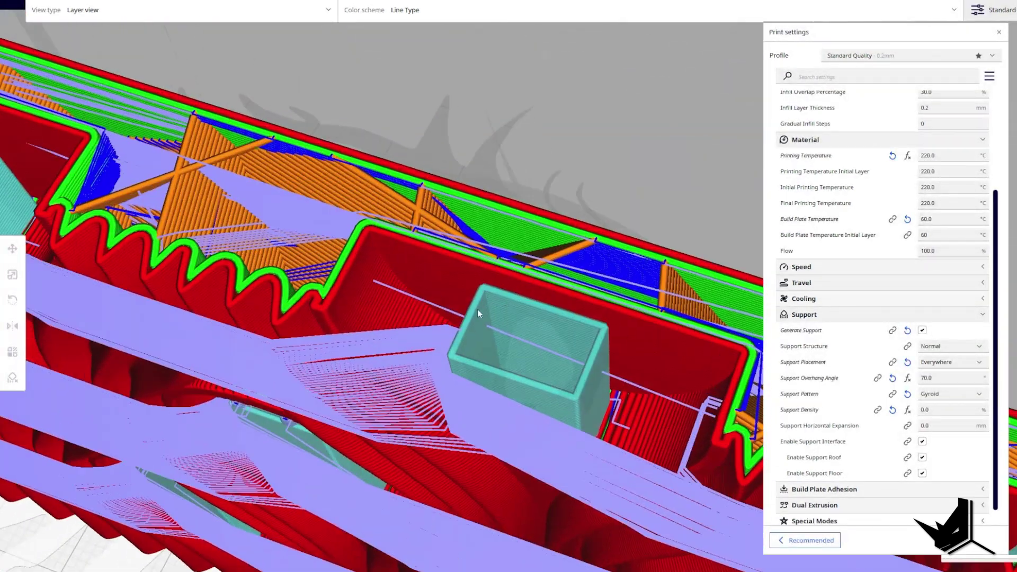
pyautogui.scroll(-3, 592, 313)
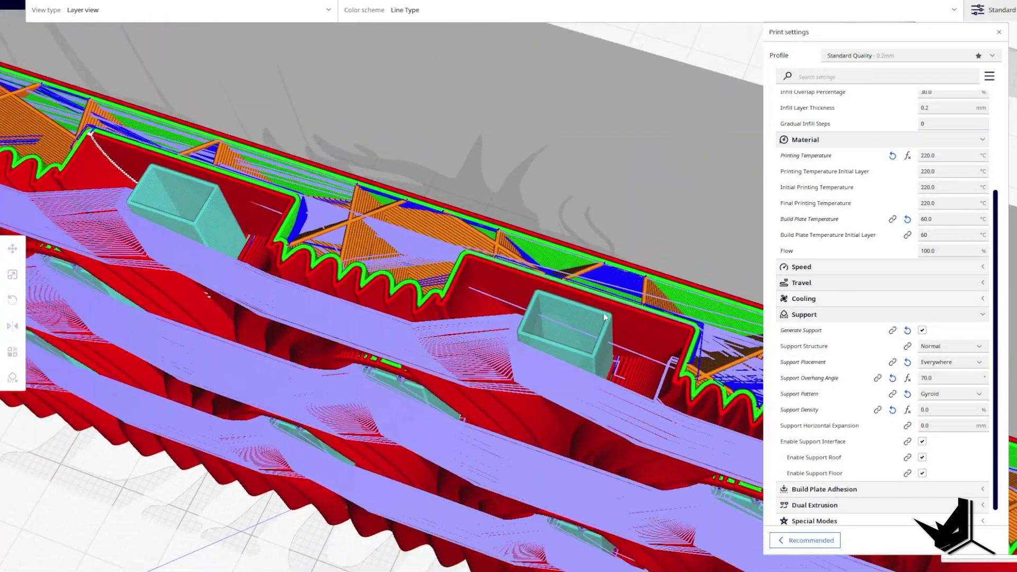
pyautogui.scroll(-3, 688, 311)
pyautogui.moveTo(688, 311); pyautogui.dragTo(627, 231, button='right')
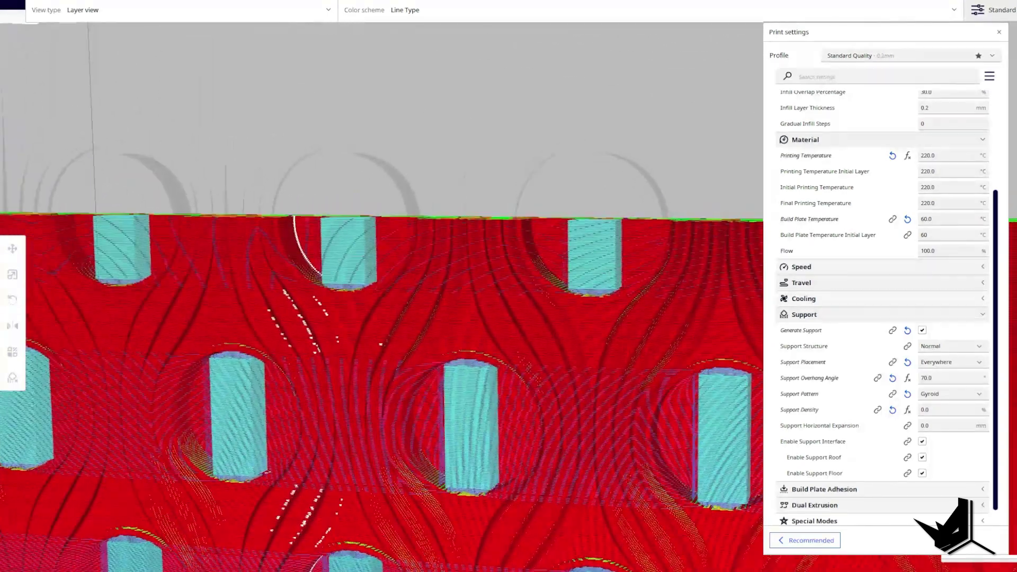
# Step: Raise the visible layers above the upper openings and examine where the supports meet the openings' upper and lower edges
pyautogui.press('Up')
pyautogui.scroll(3, 626, 172)
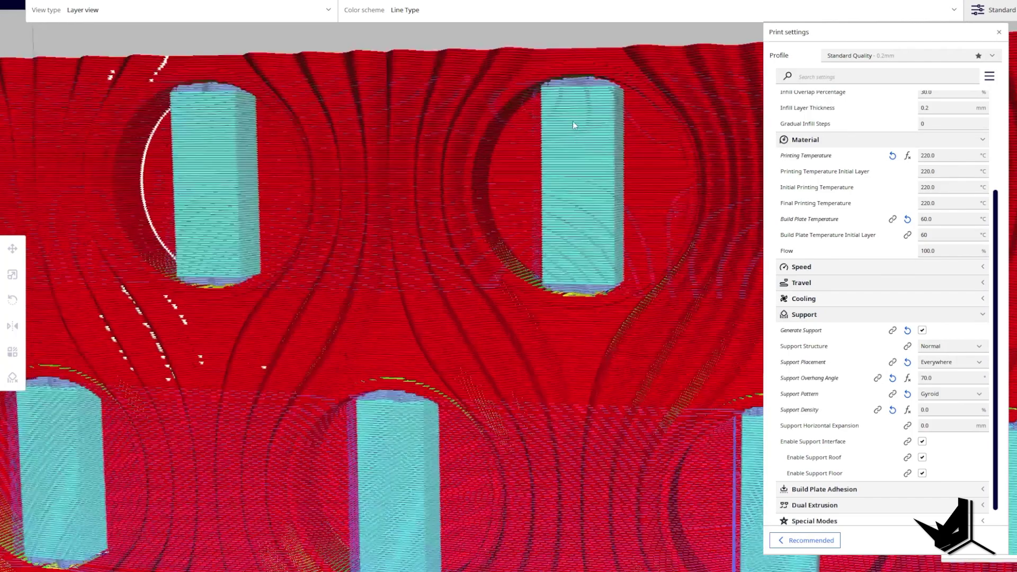
pyautogui.moveTo(574, 121); pyautogui.dragTo(590, 166, button='middle')
pyautogui.scroll(1, 574, 182)
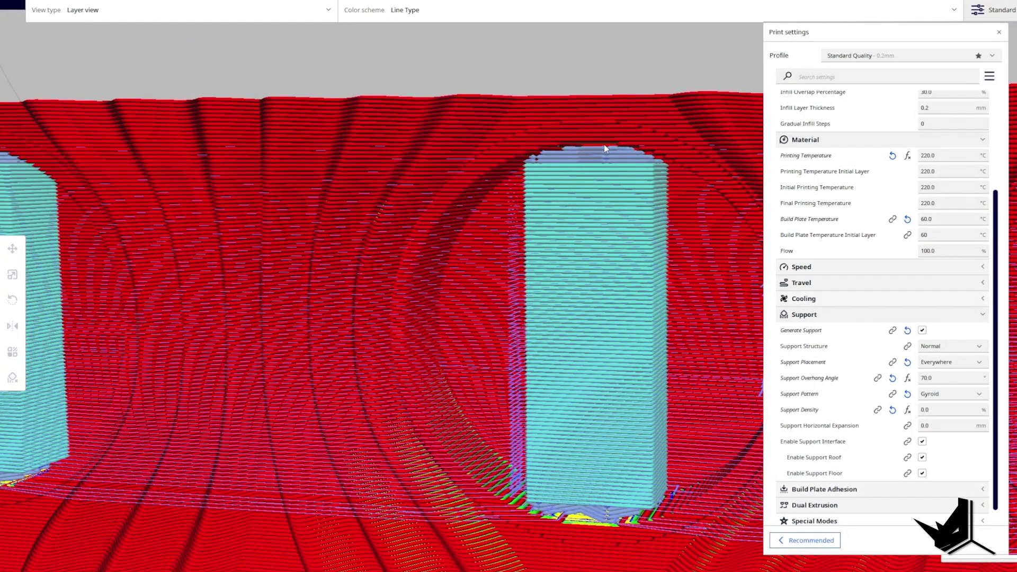
pyautogui.scroll(-3, 626, 179)
pyautogui.moveTo(625, 179); pyautogui.dragTo(600, 308, button='right')
pyautogui.scroll(-1, 605, 301)
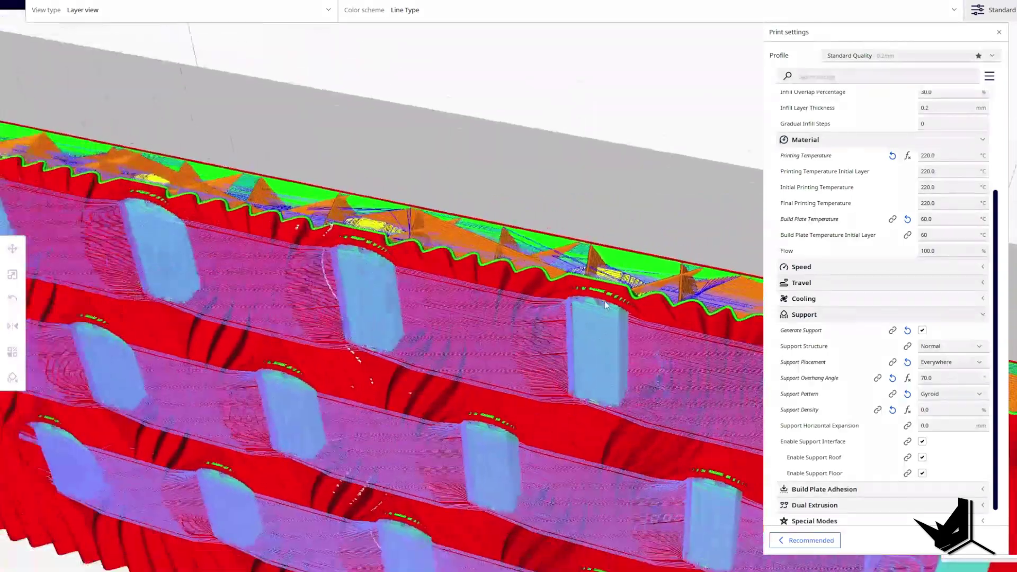
pyautogui.scroll(-5, 605, 305)
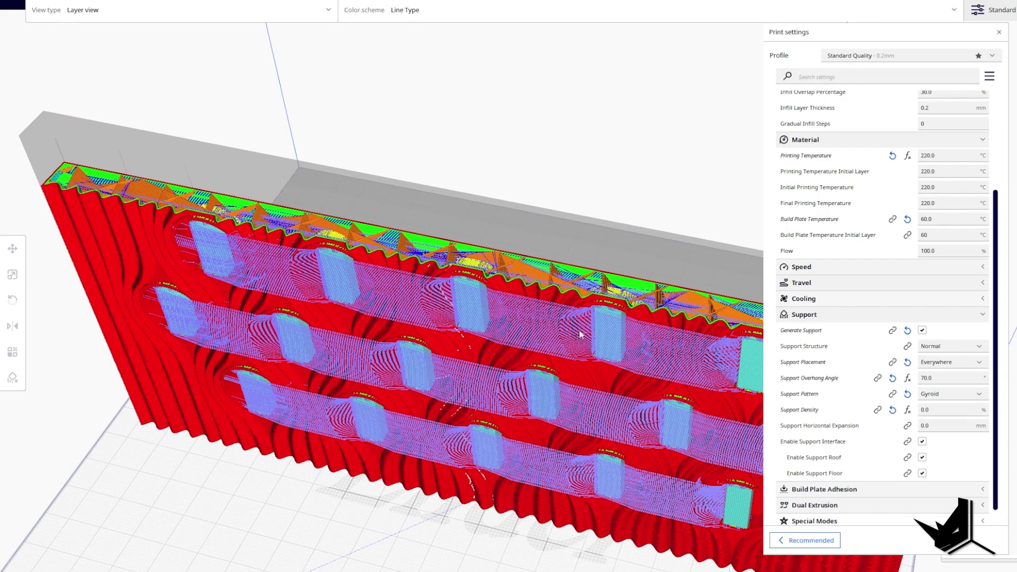
pyautogui.moveTo(580, 333); pyautogui.dragTo(572, 220, button='right')
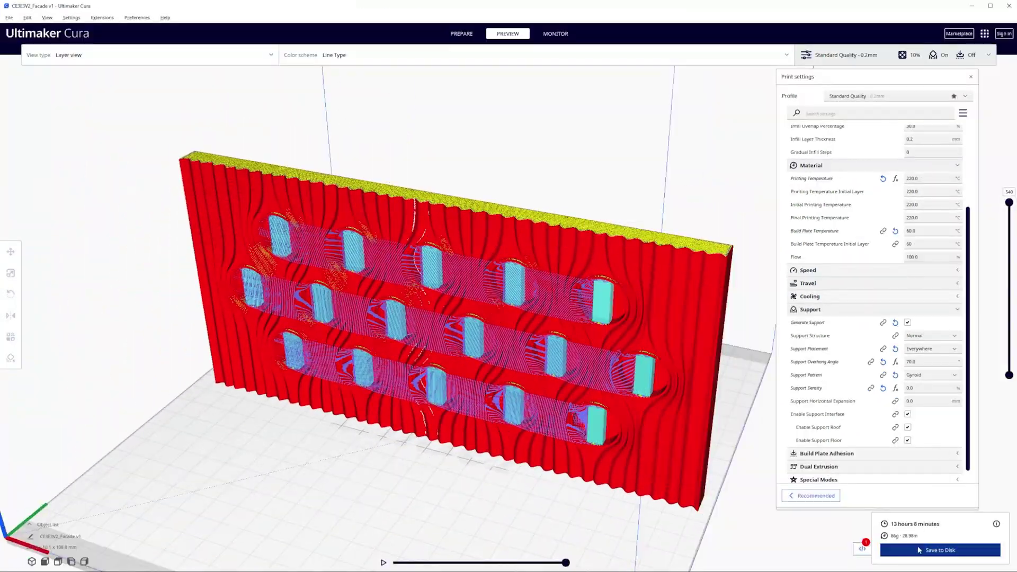